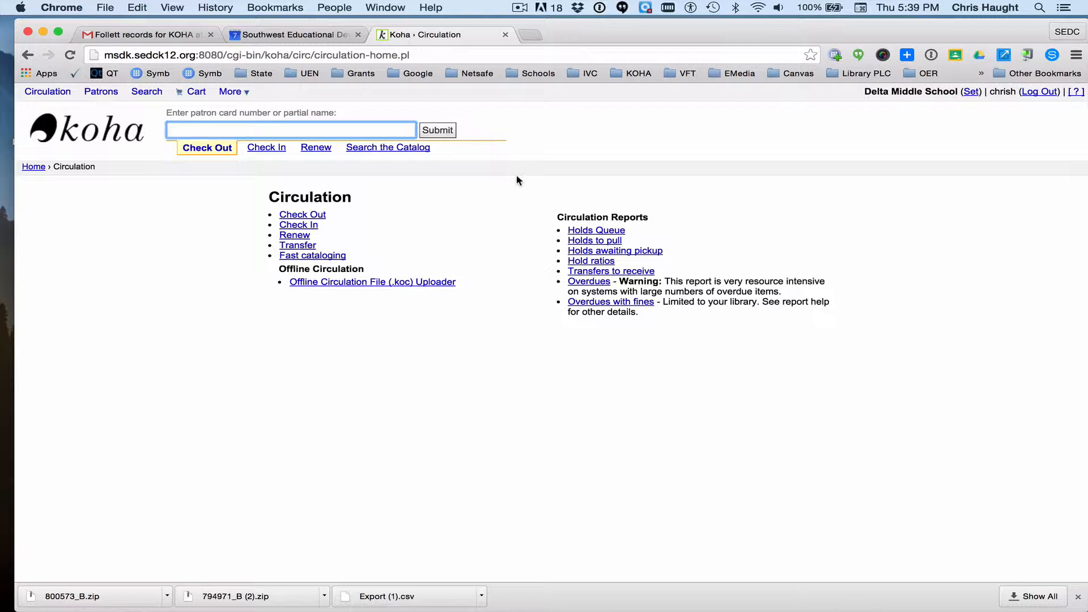
Upload the file 794971_B.mrc from the Desktop in the Stage MARC records for import tool.
left_click(236, 93)
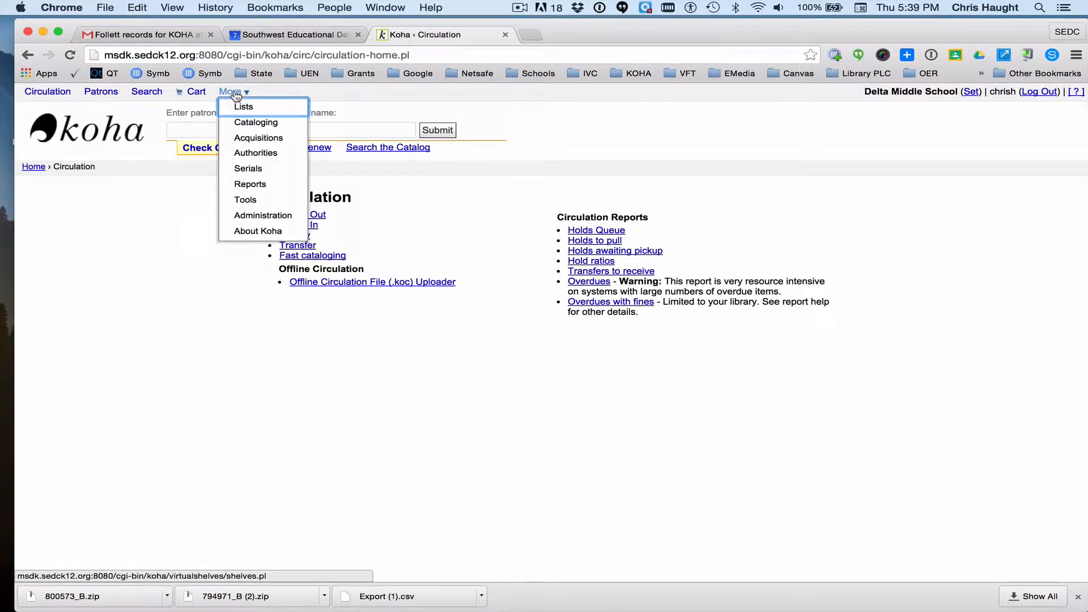
left_click(249, 200)
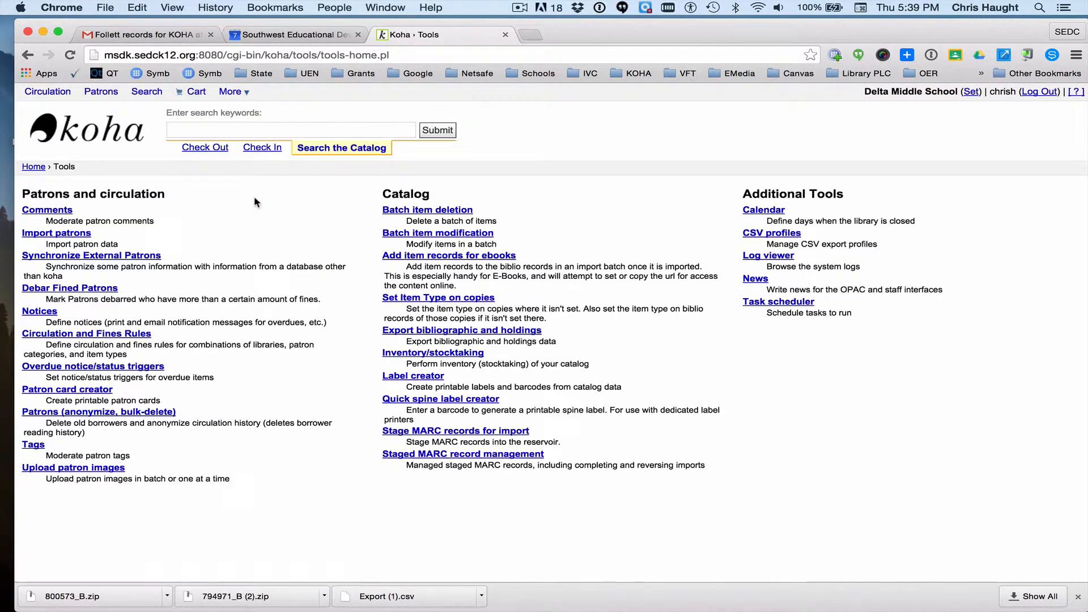
left_click(447, 432)
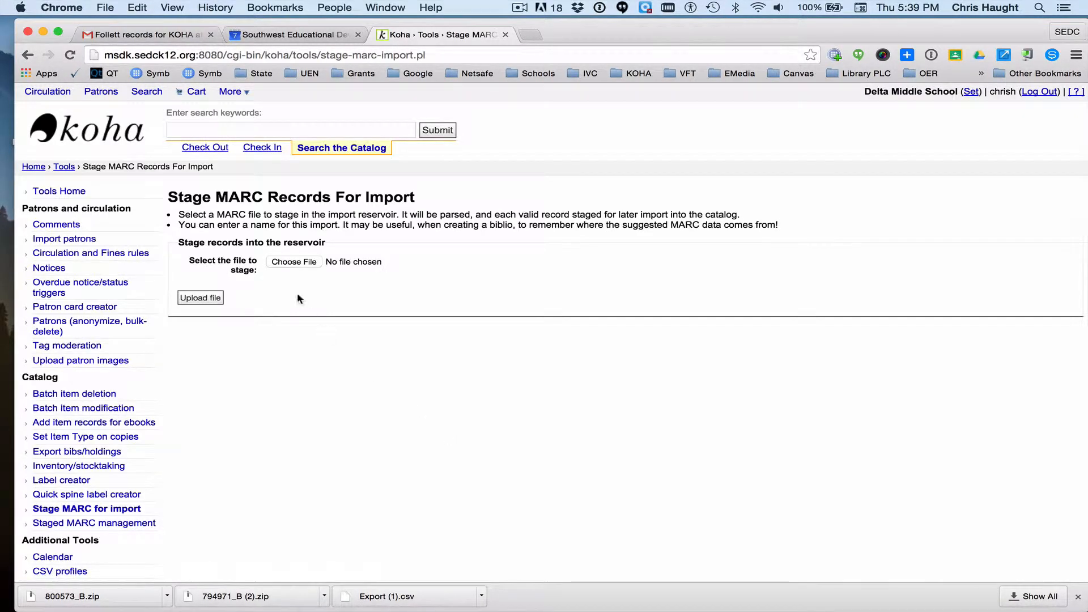
left_click(295, 262)
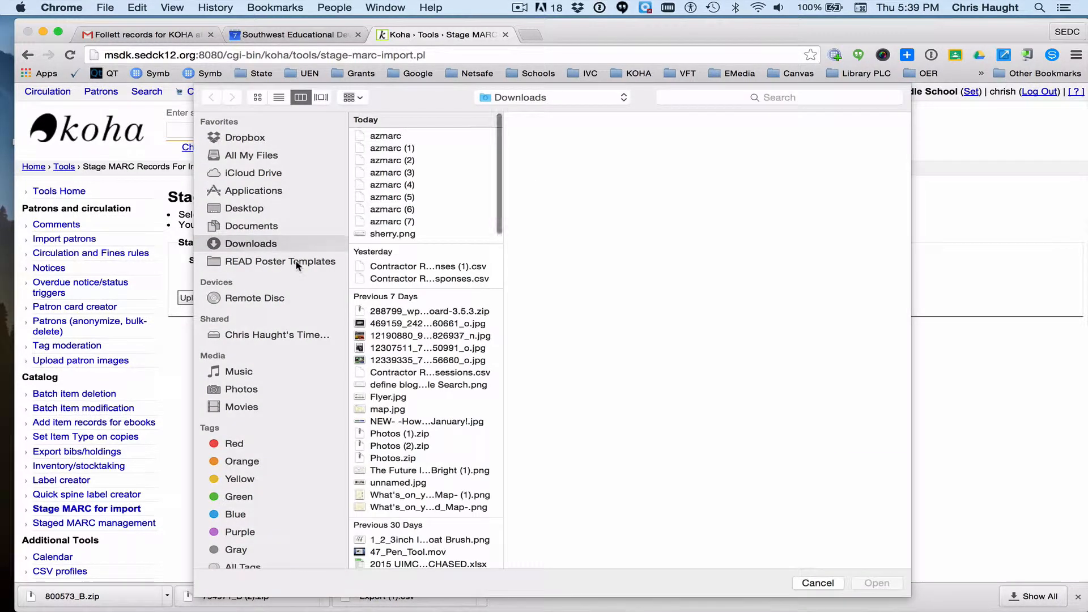
left_click(245, 210)
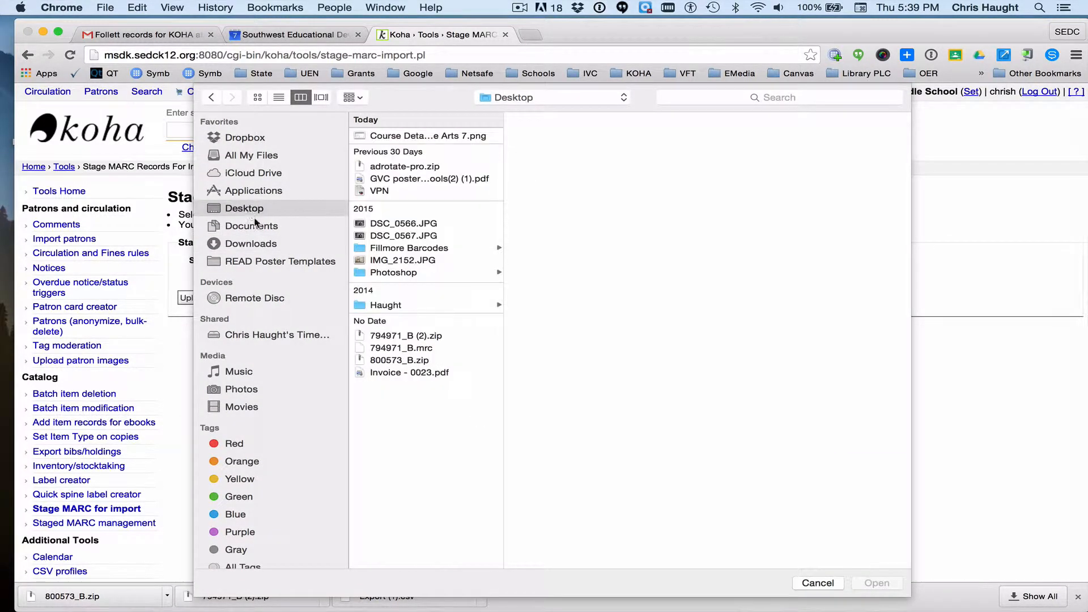
left_click(389, 348)
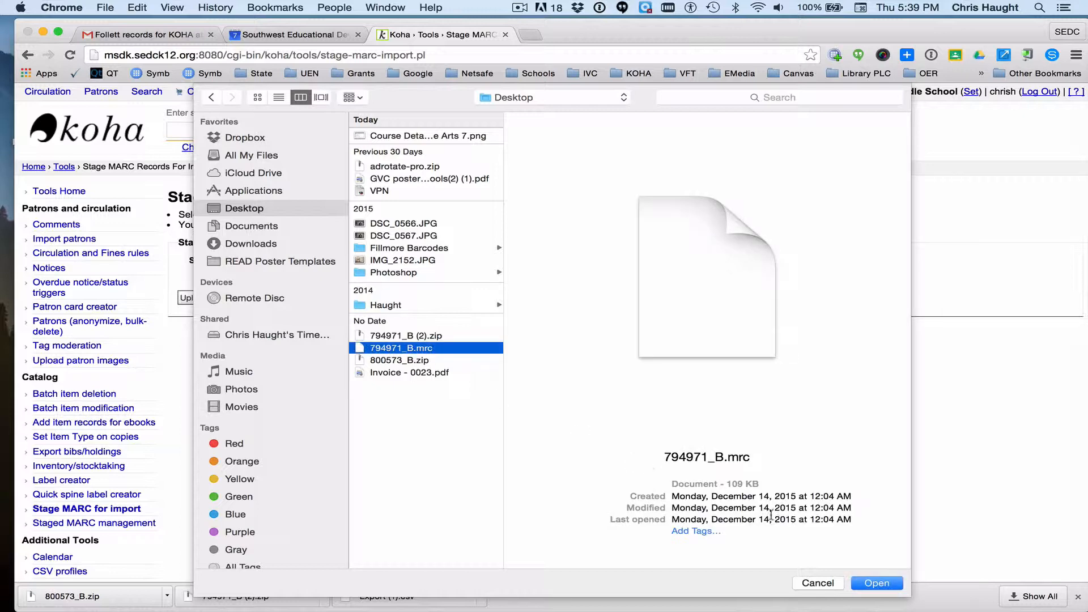
left_click(876, 585)
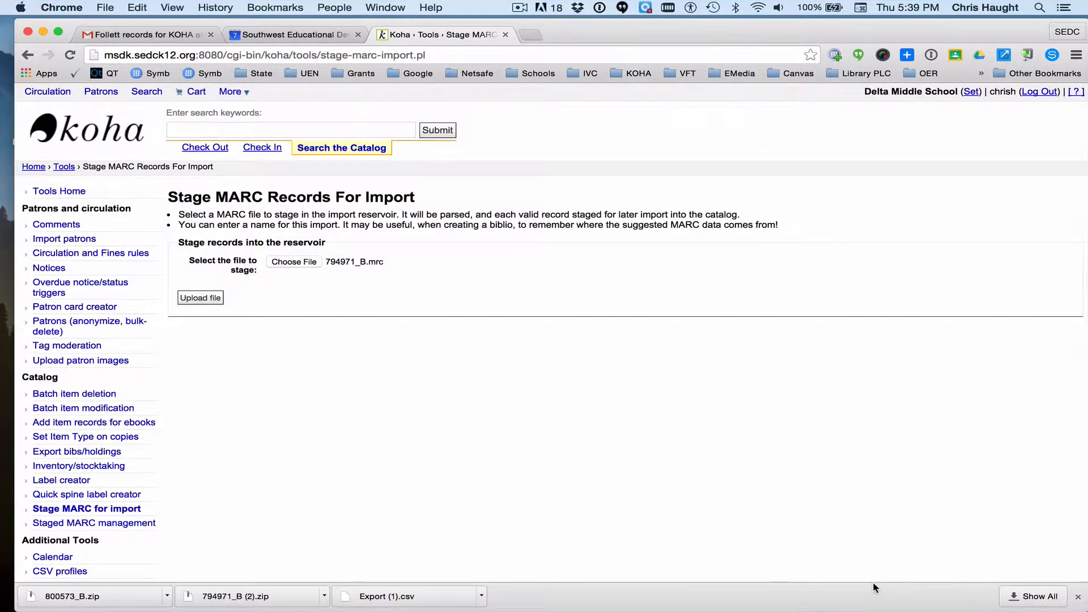
left_click(205, 298)
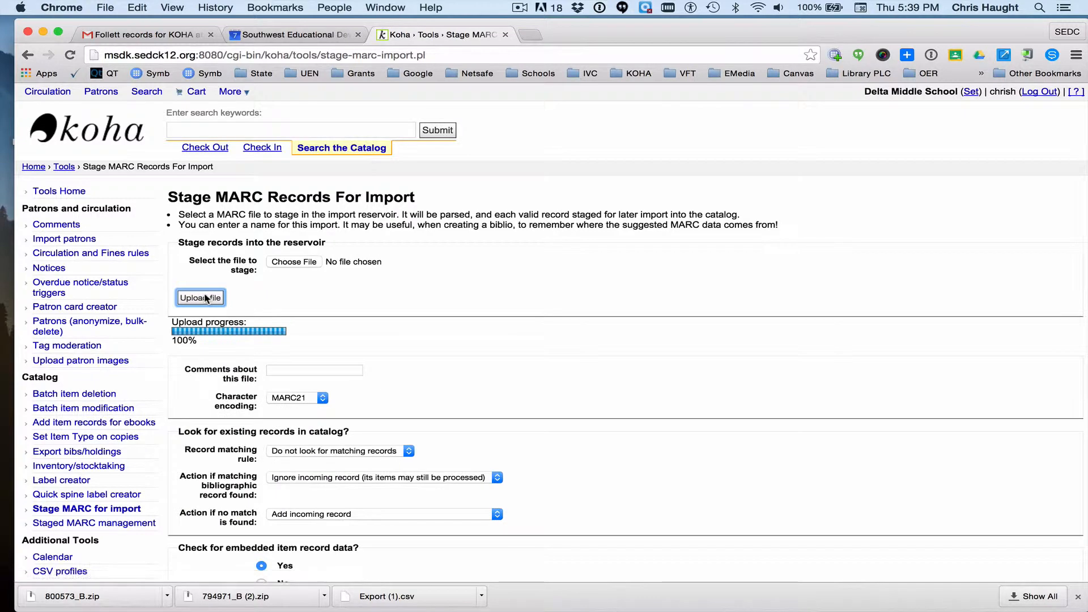
Add the comment "Scholastic DMS" to the uploaded file and stage its records for import.
scroll(304, 346, "down", 3)
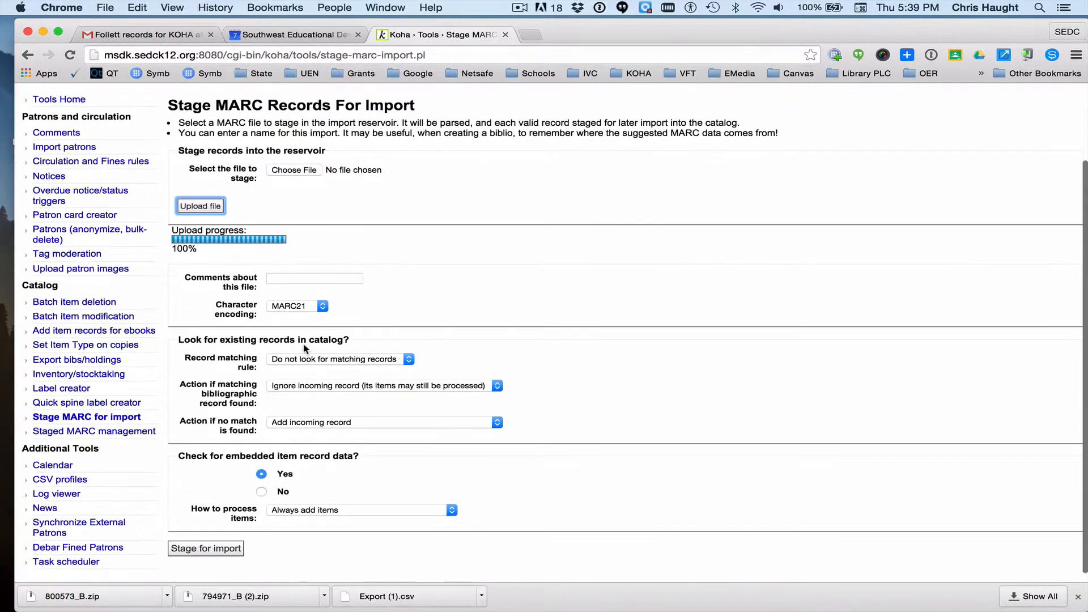
left_click(294, 282)
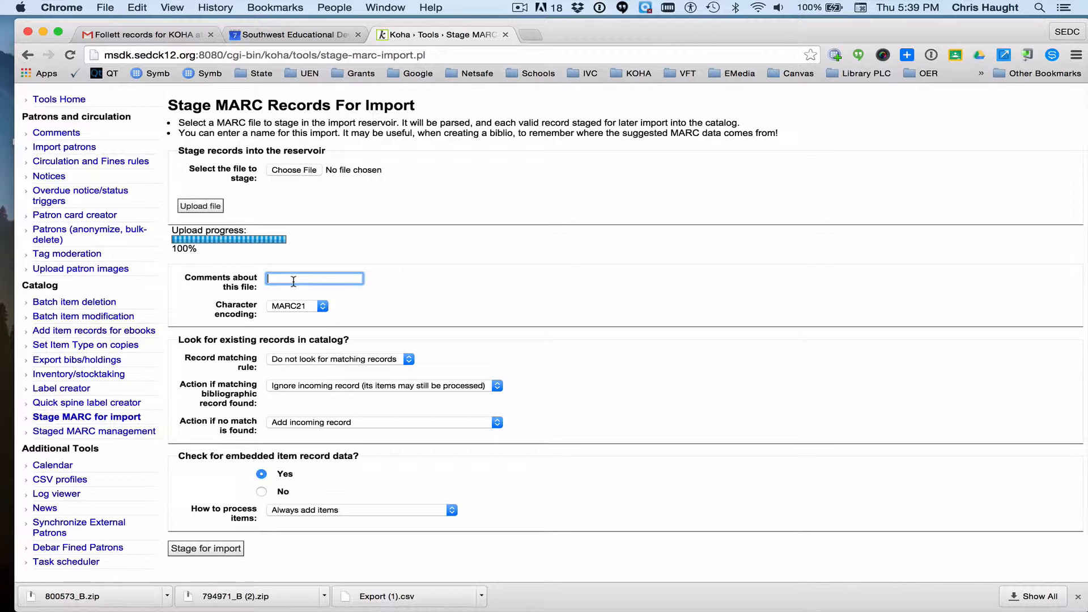
type("Scholastic DMS")
scroll(340, 329, "down", 1)
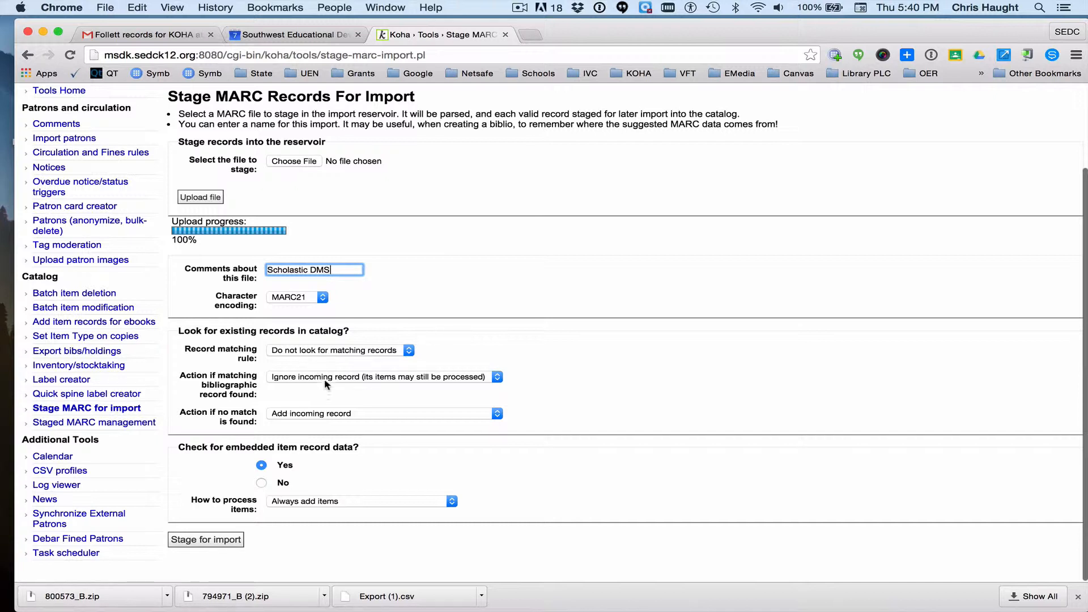
left_click(214, 541)
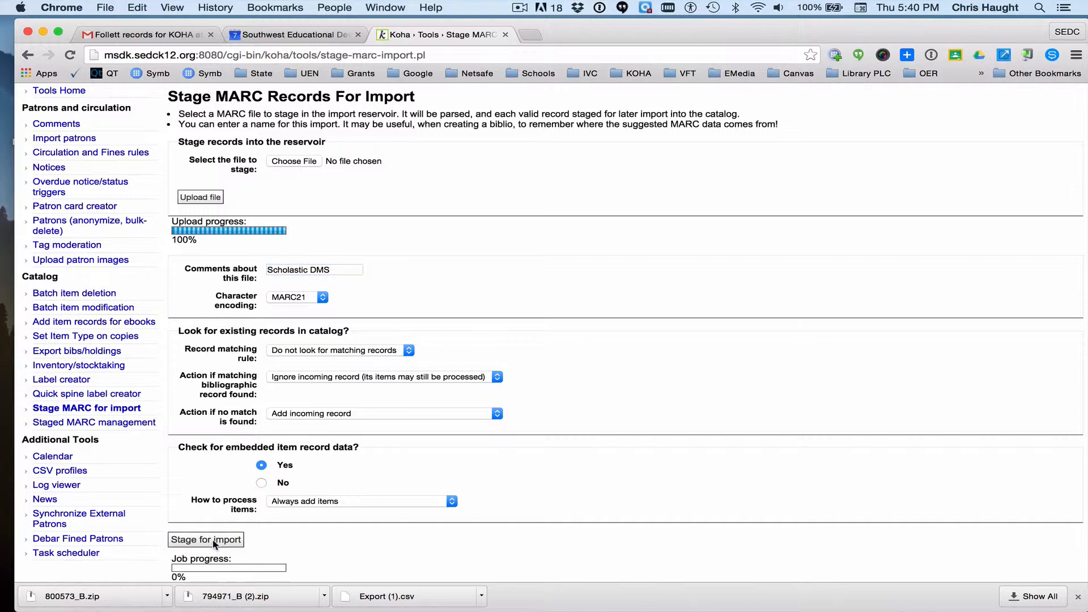
Open the staged Scholastic DMS batch for management and import it into the catalog without looking for matching records.
scroll(214, 543, "down", 1)
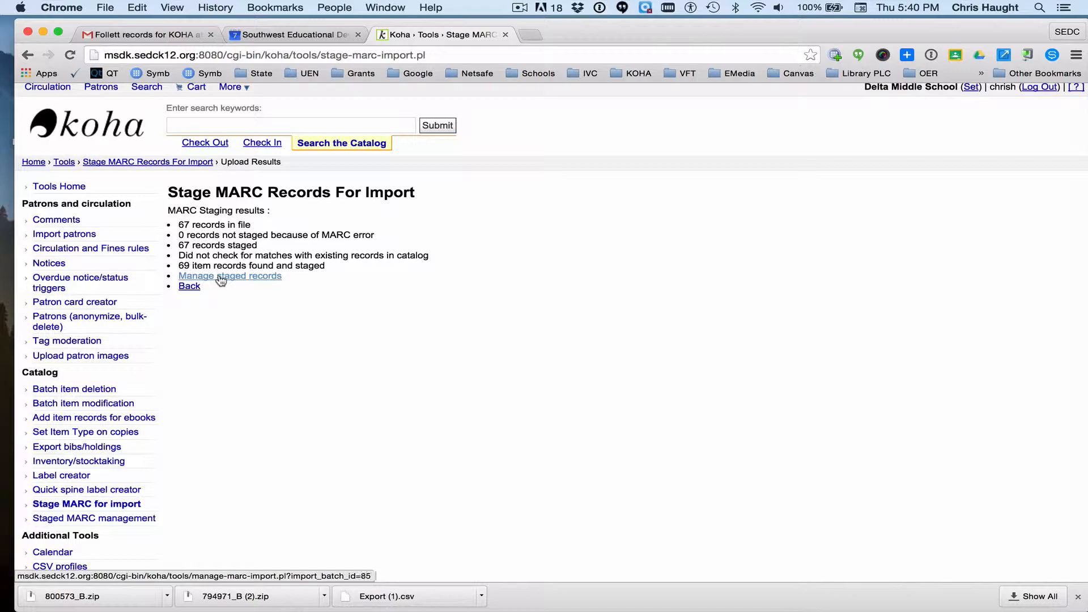
left_click(220, 280)
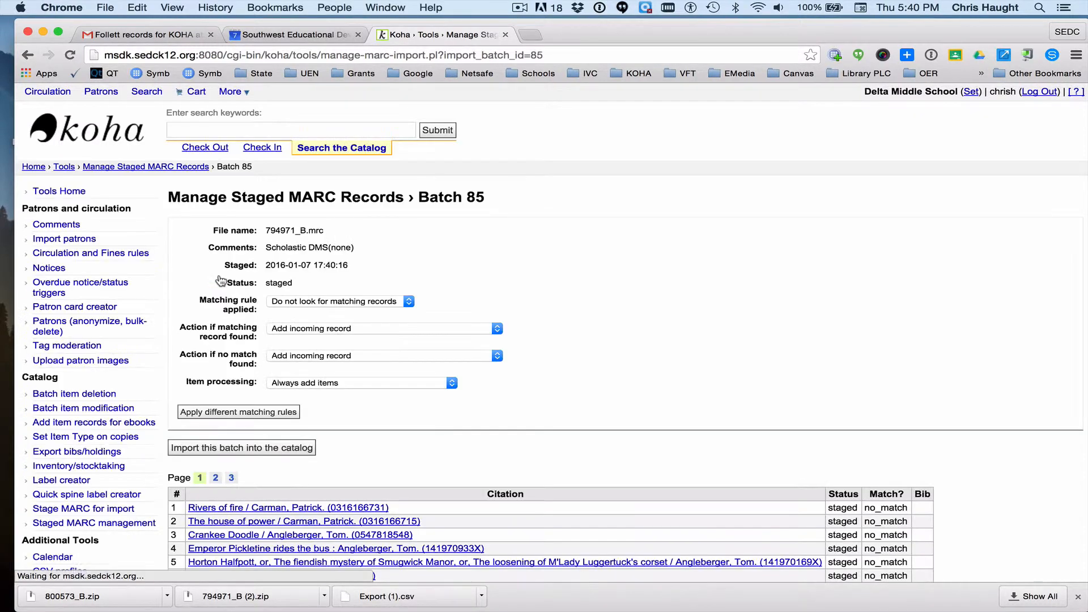
scroll(296, 340, "down", 5)
scroll(294, 340, "down", 5)
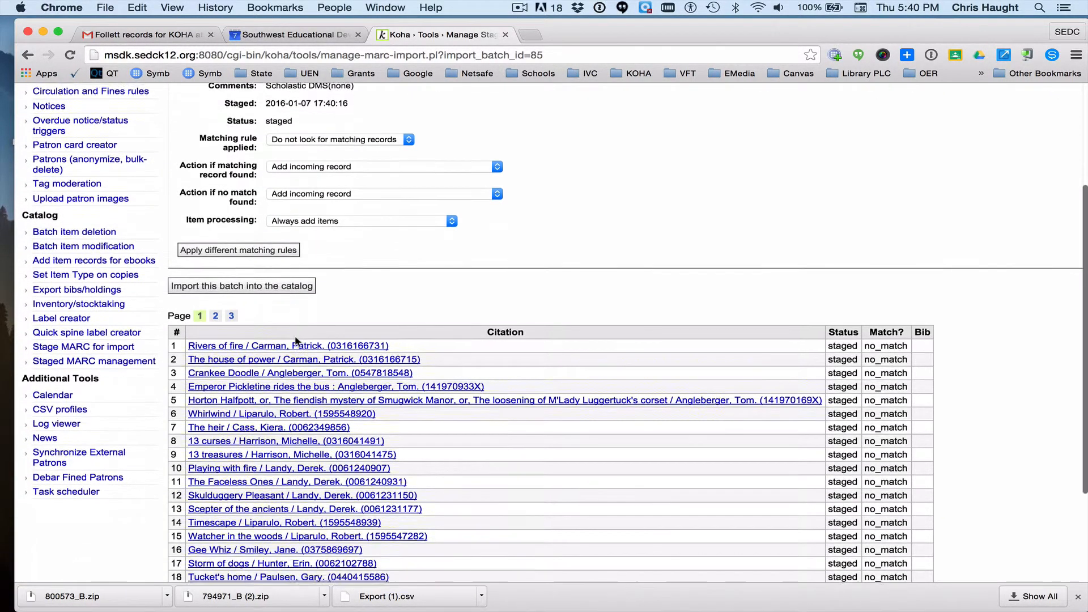
scroll(297, 342, "down", 1)
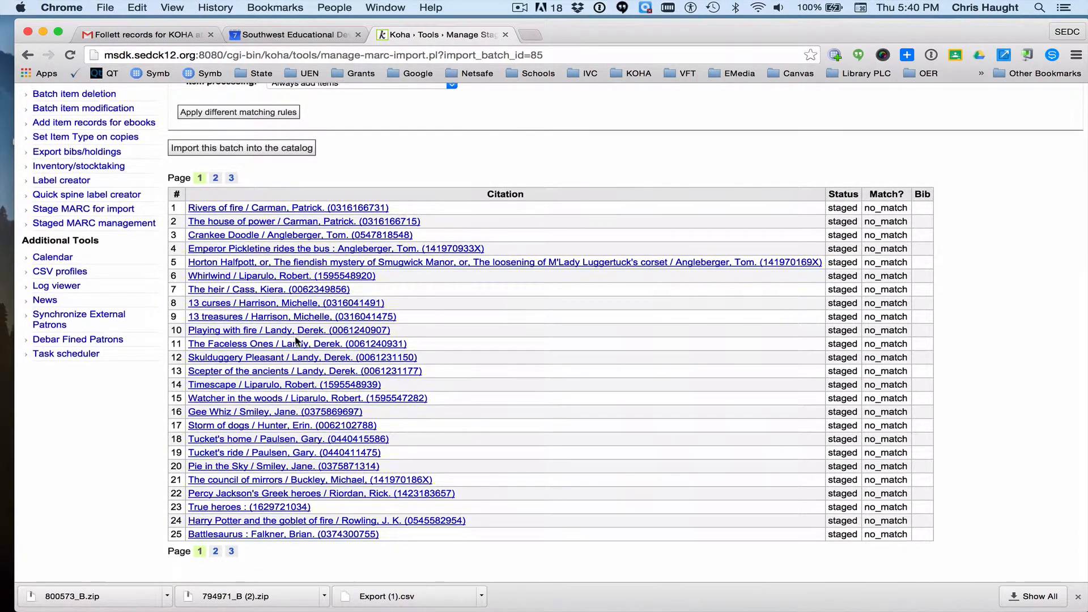
scroll(296, 340, "up", 2)
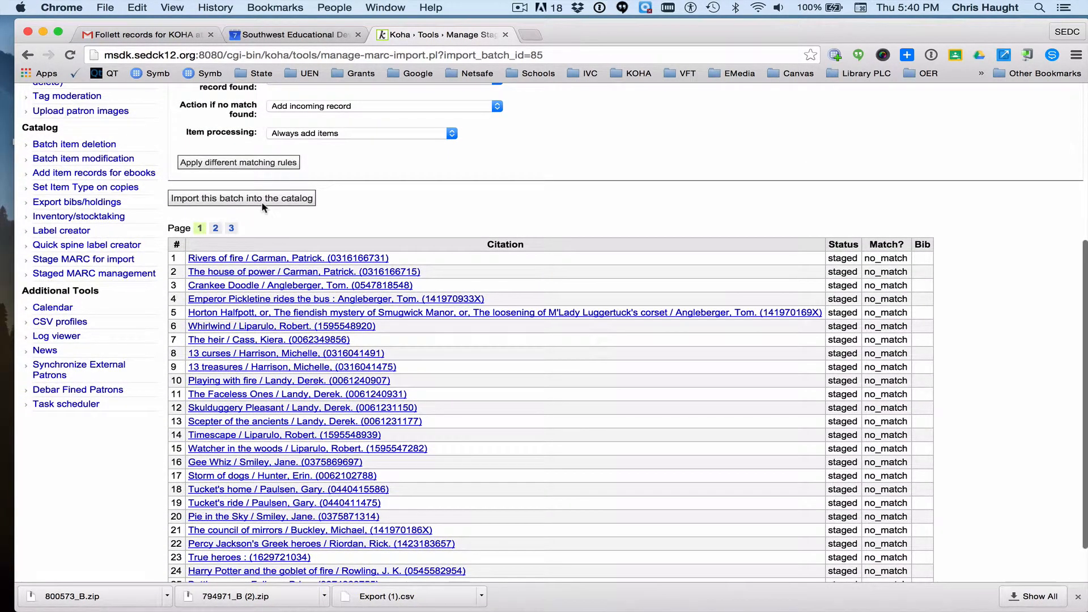
scroll(265, 213, "up", 5)
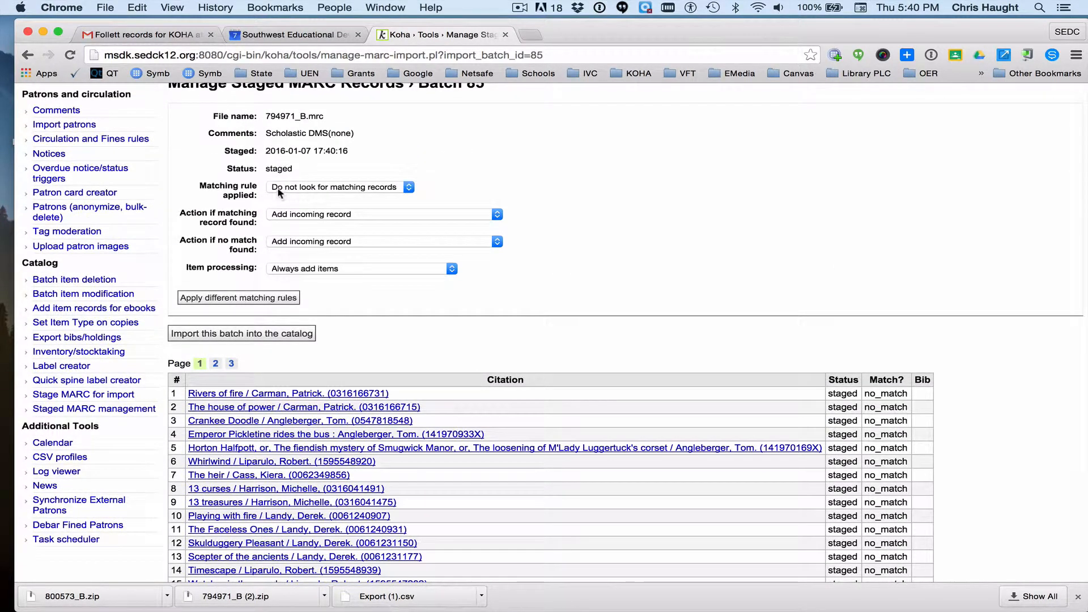
left_click(311, 188)
left_click(310, 188)
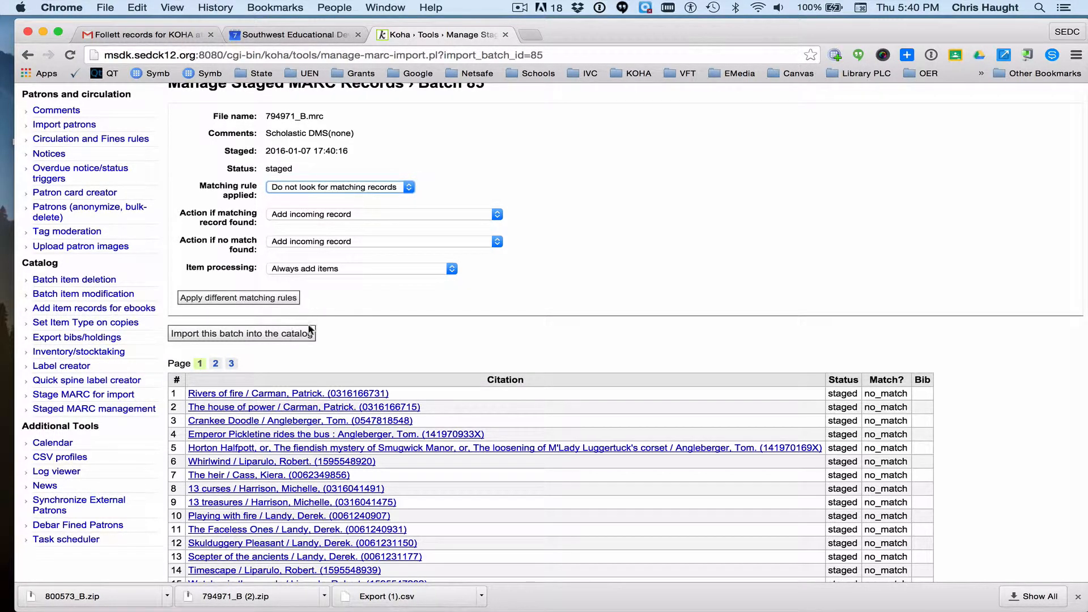
left_click(255, 335)
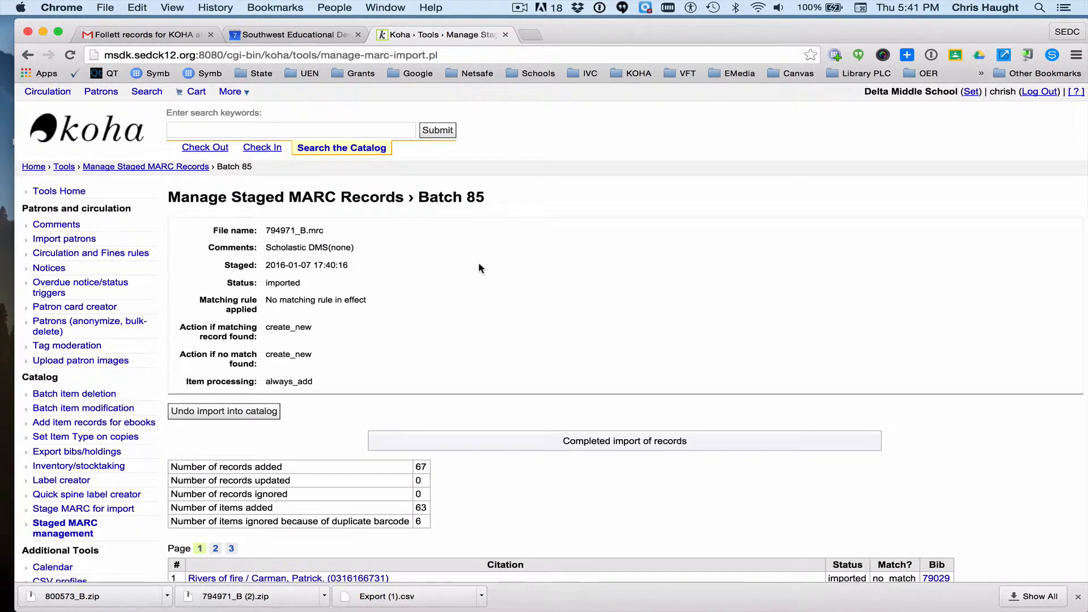
Open the bibliographic record of "Rivers of fire" from the imported batch in a new browser tab and switch to it.
scroll(478, 262, "down", 3)
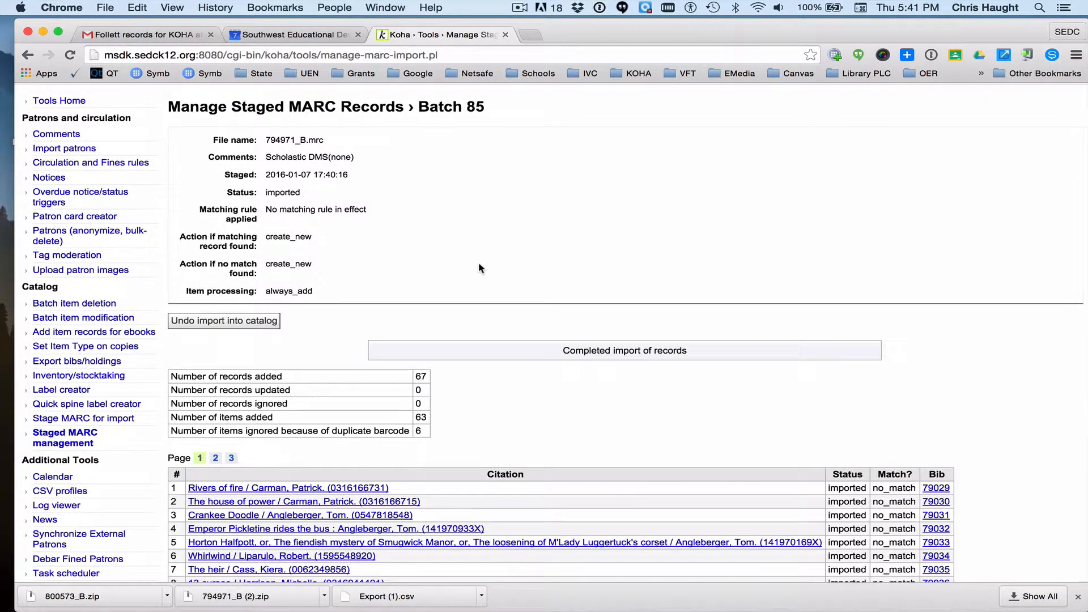
scroll(479, 266, "down", 1)
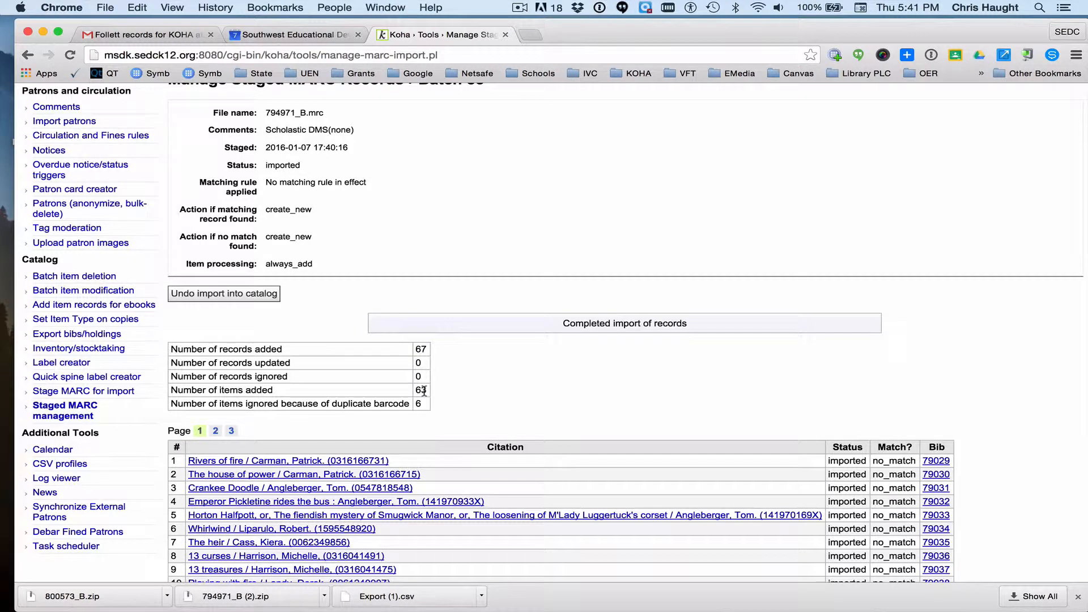
scroll(467, 405, "down", 2)
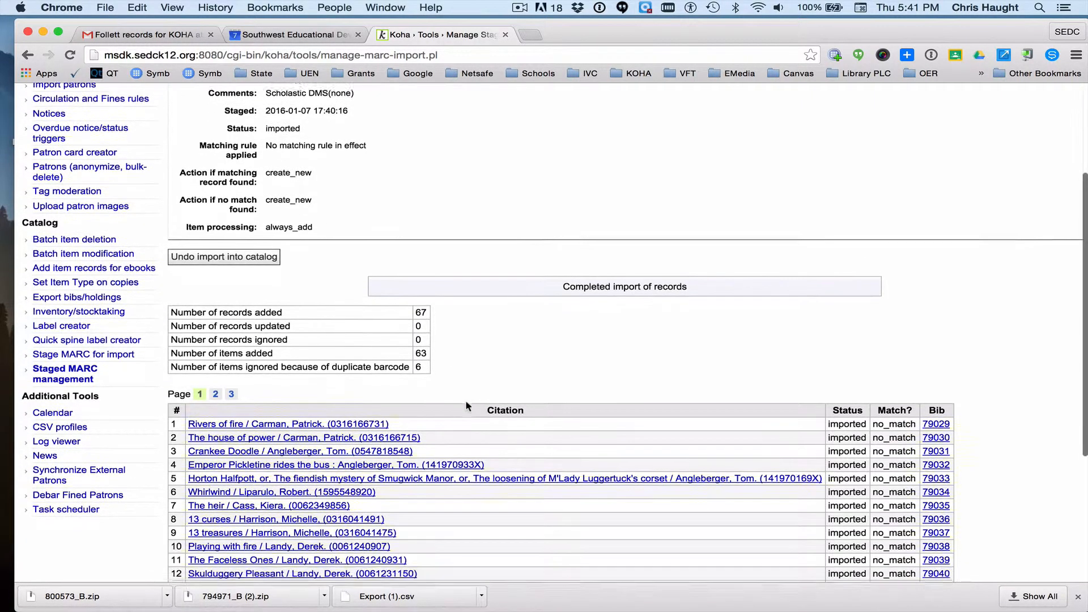
scroll(466, 404, "down", 3)
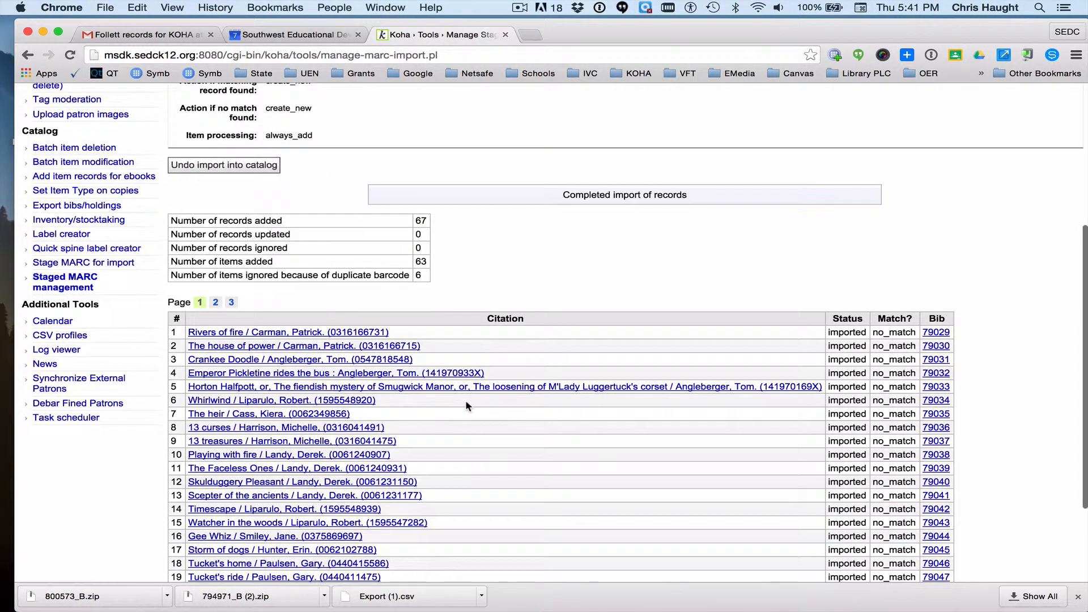
scroll(466, 405, "down", 4)
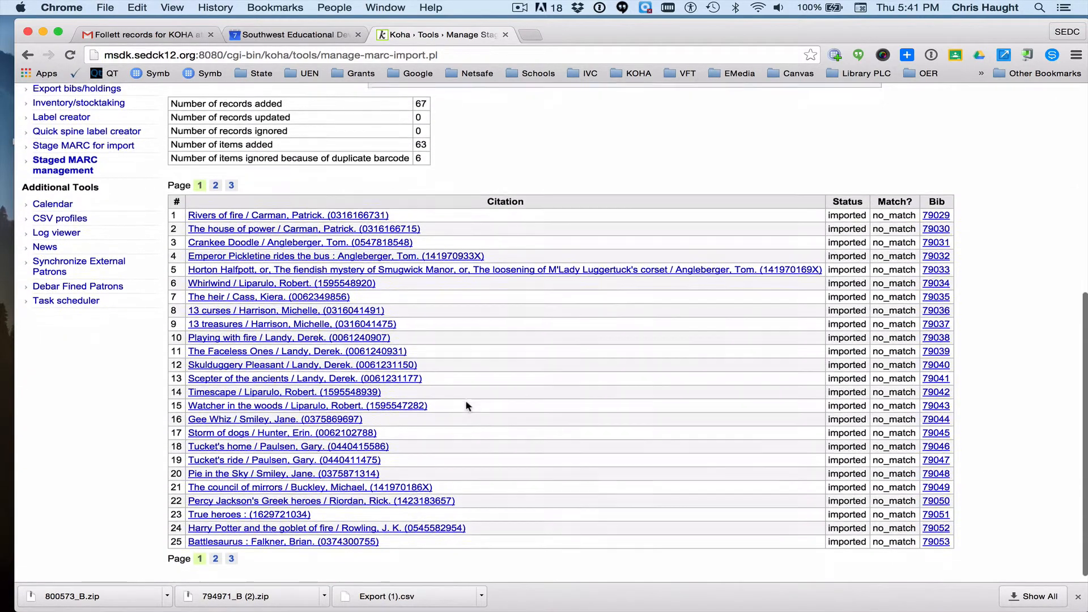
scroll(467, 405, "down", 1)
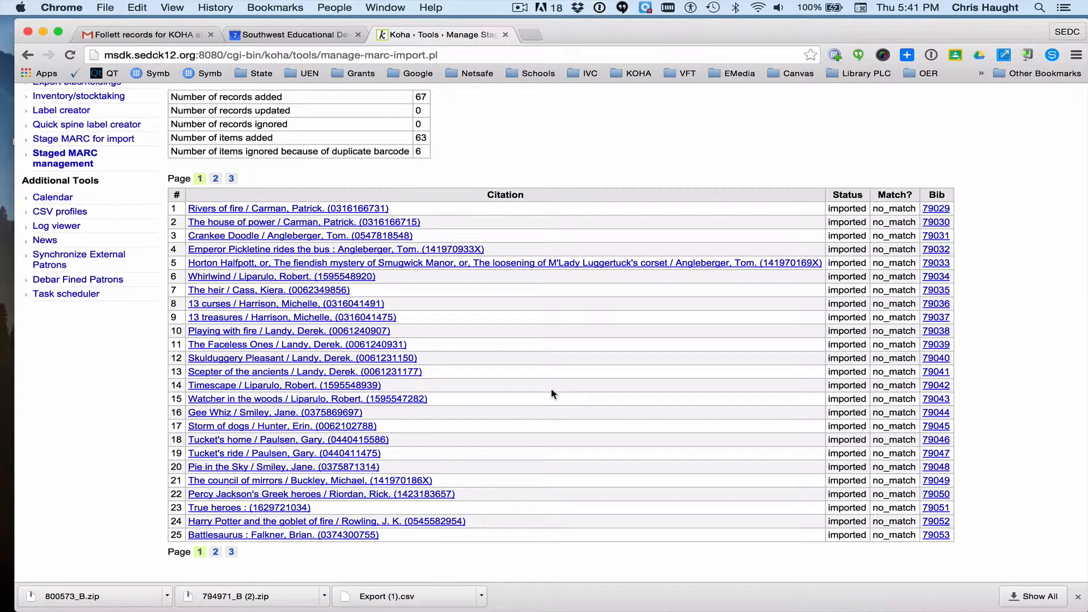
right_click(938, 211)
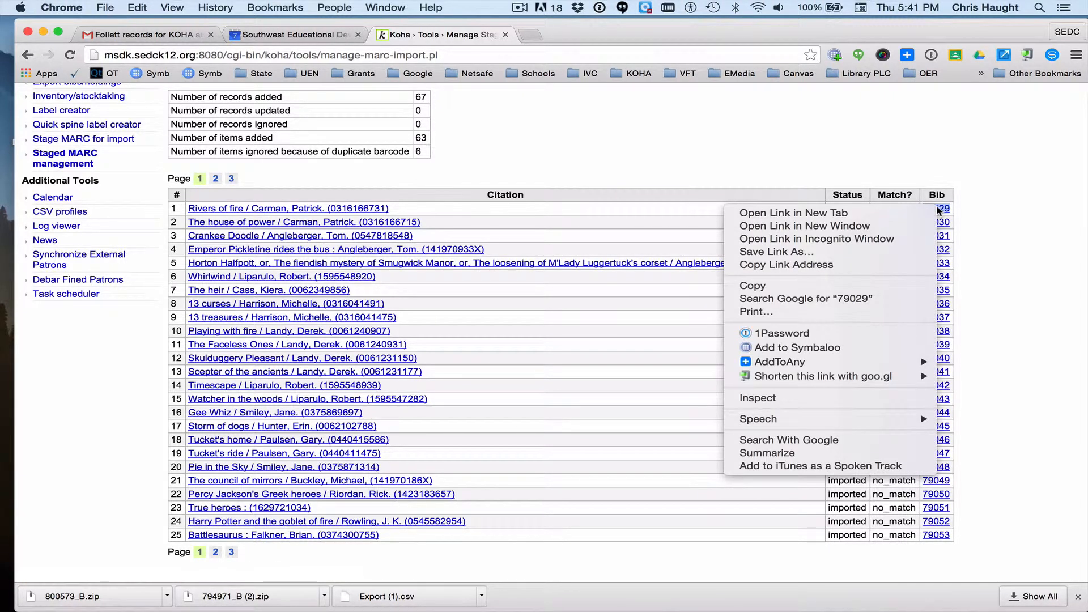
left_click(865, 214)
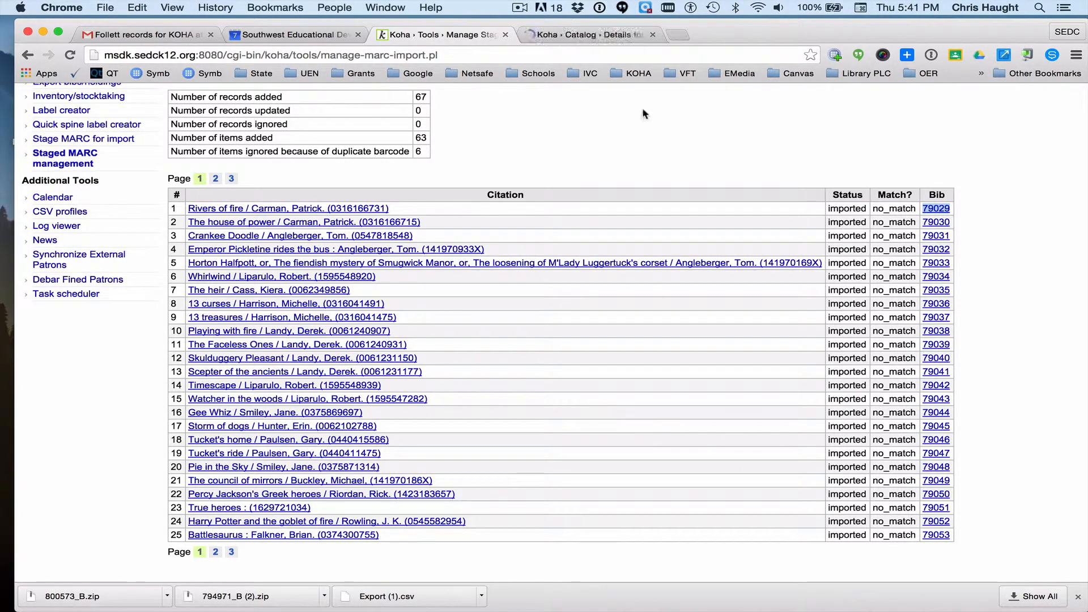
left_click(590, 35)
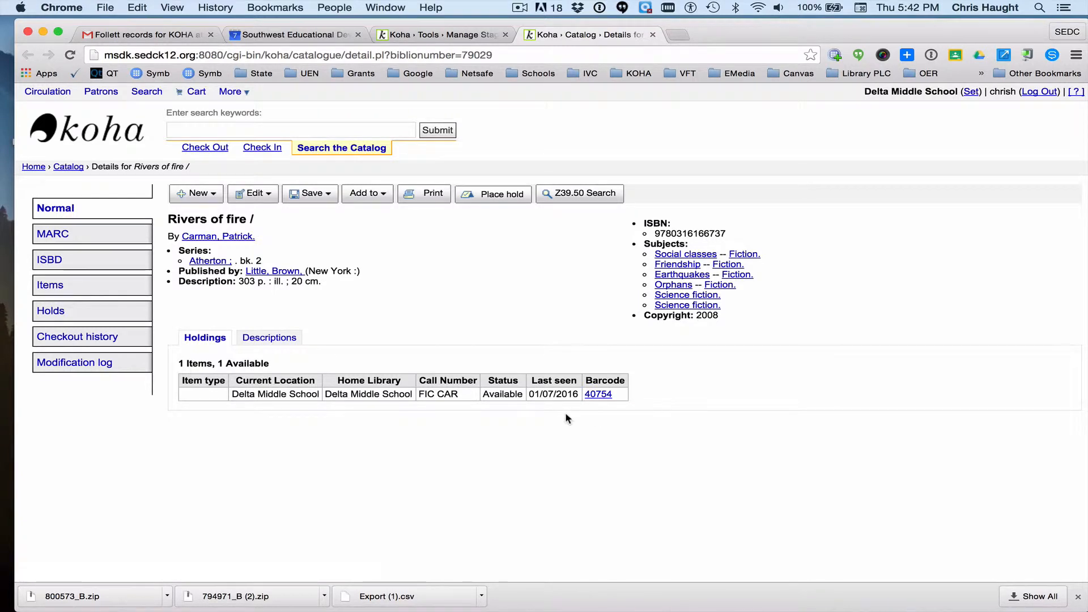
Open the existing item of the "Rivers of fire" record for editing.
left_click(196, 196)
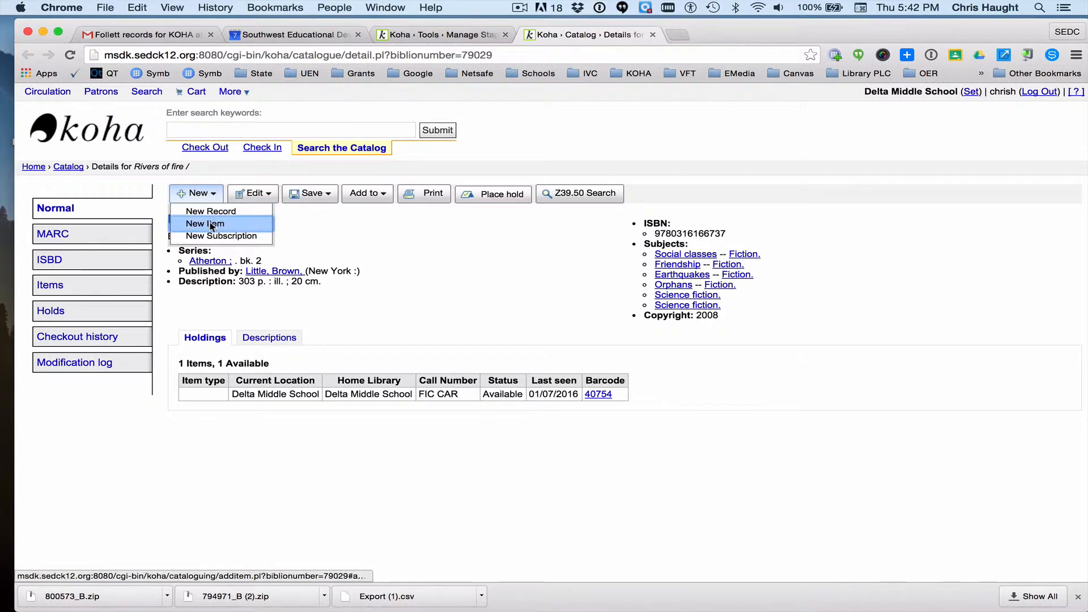
left_click(414, 260)
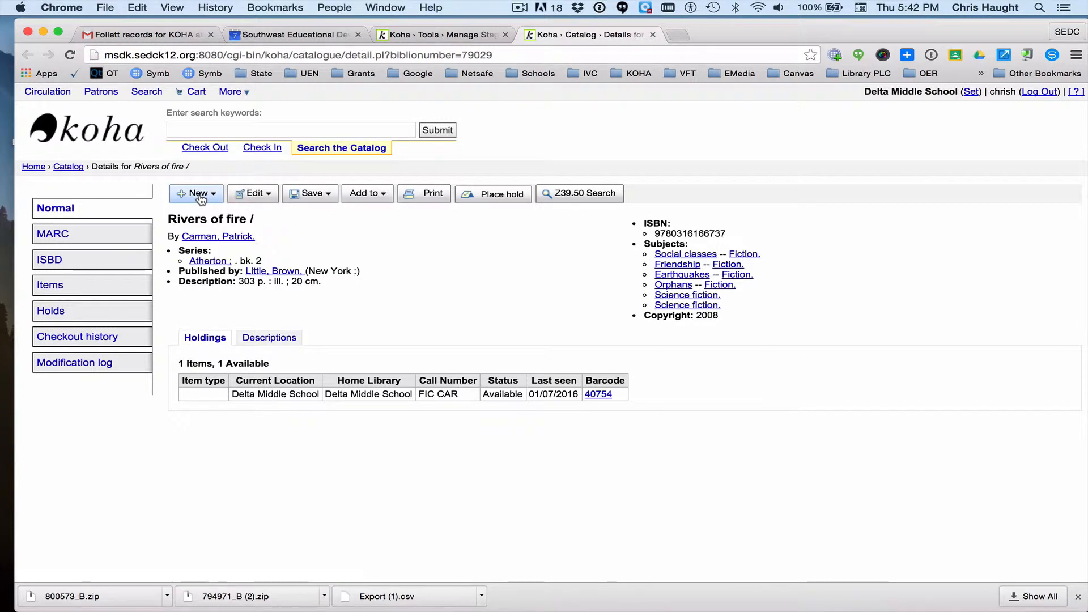
left_click(253, 193)
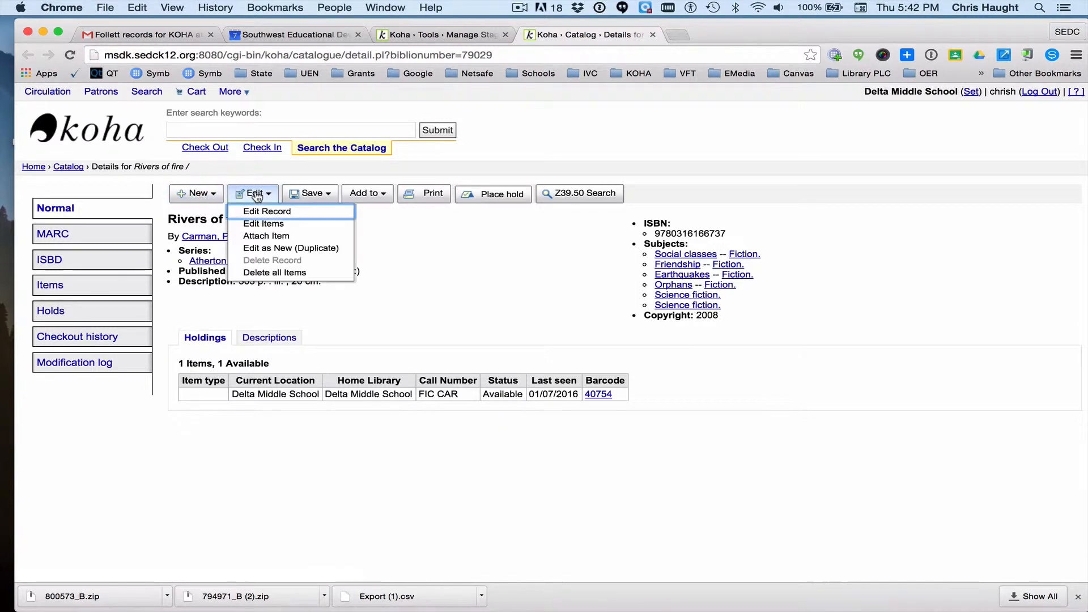
left_click(263, 223)
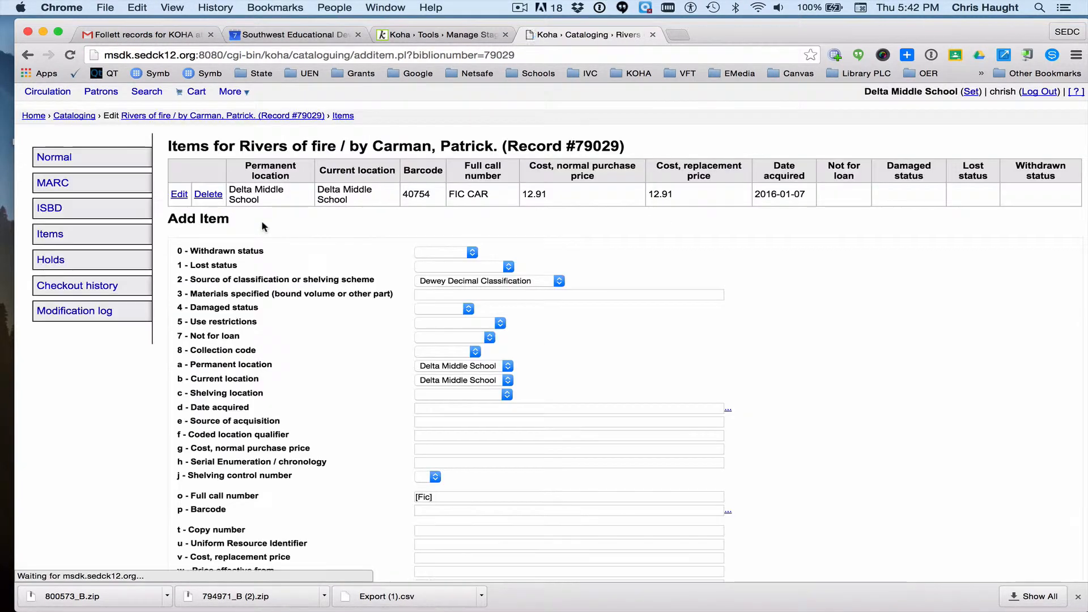
left_click(179, 195)
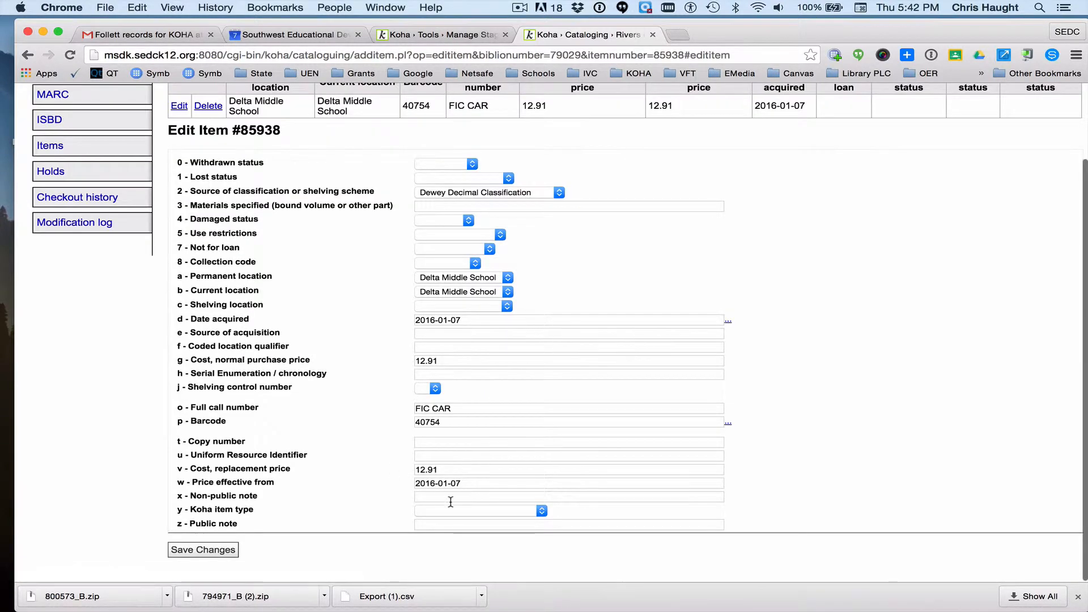
scroll(510, 414, "up", 2)
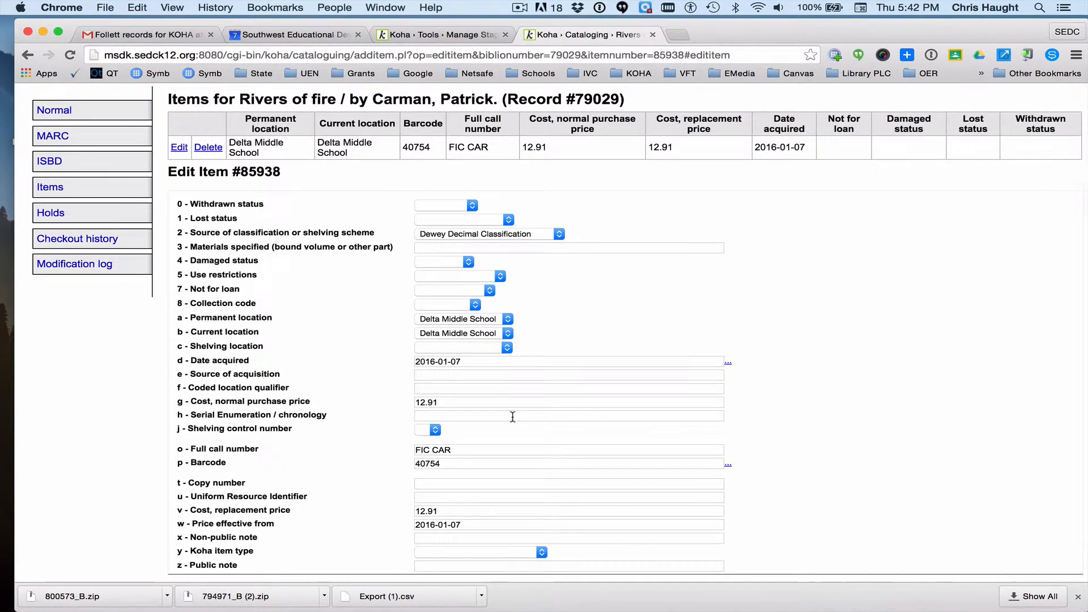
Set the Koha item type of the "Rivers of fire" item to Fiction, save it, and close the record's tab.
scroll(512, 416, "down", 2)
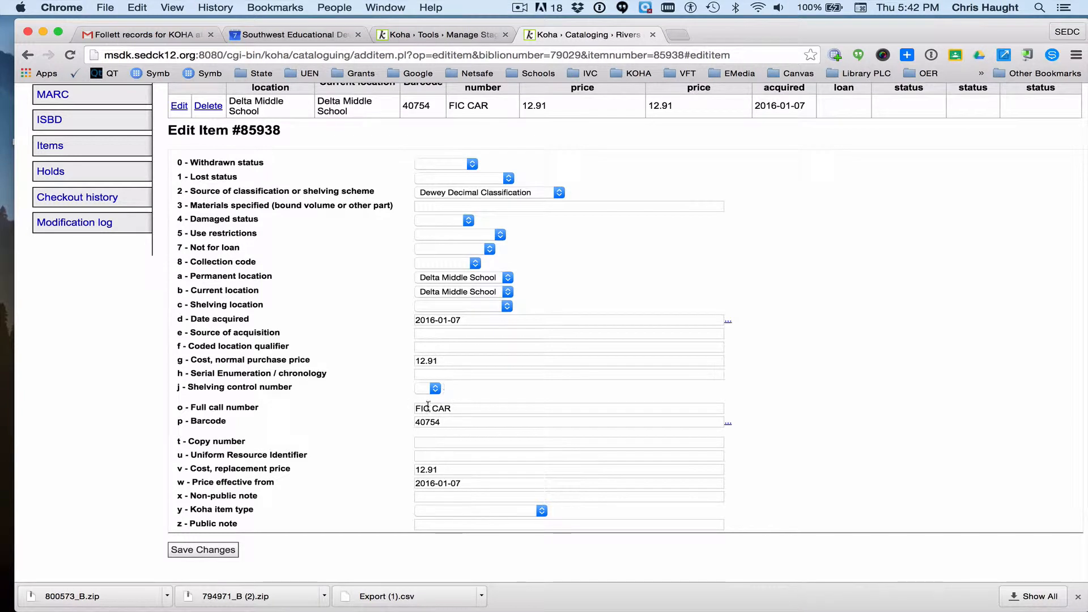
left_click(539, 511)
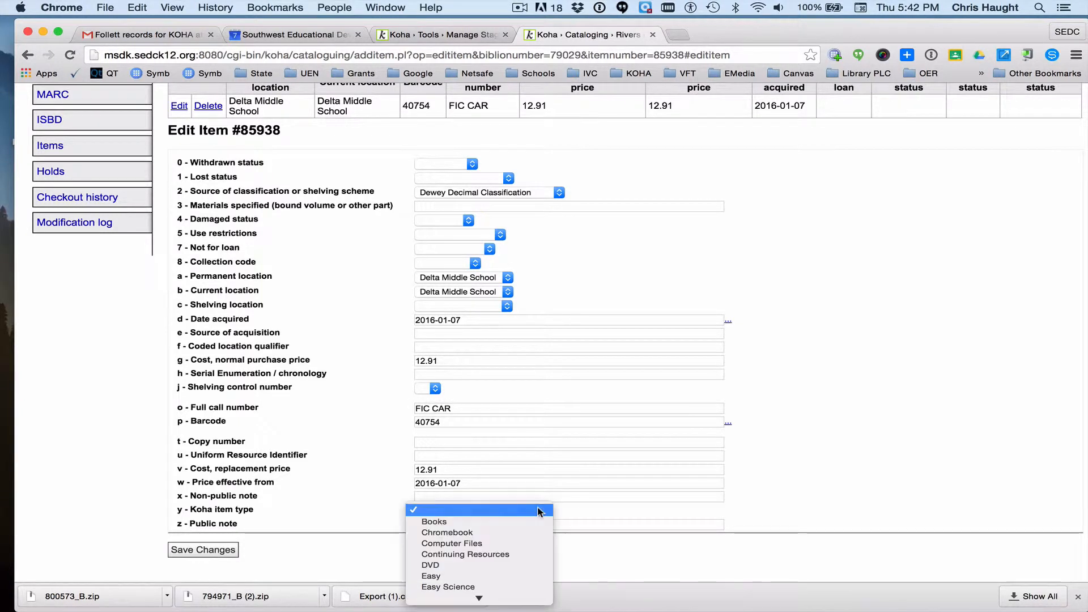
scroll(488, 574, "down", 1)
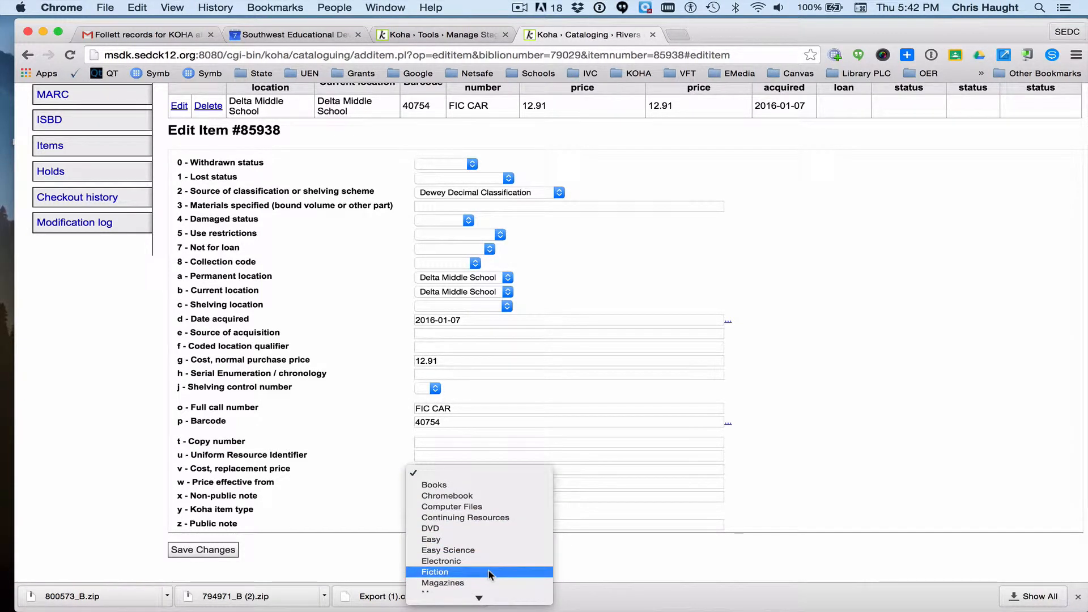
left_click(488, 573)
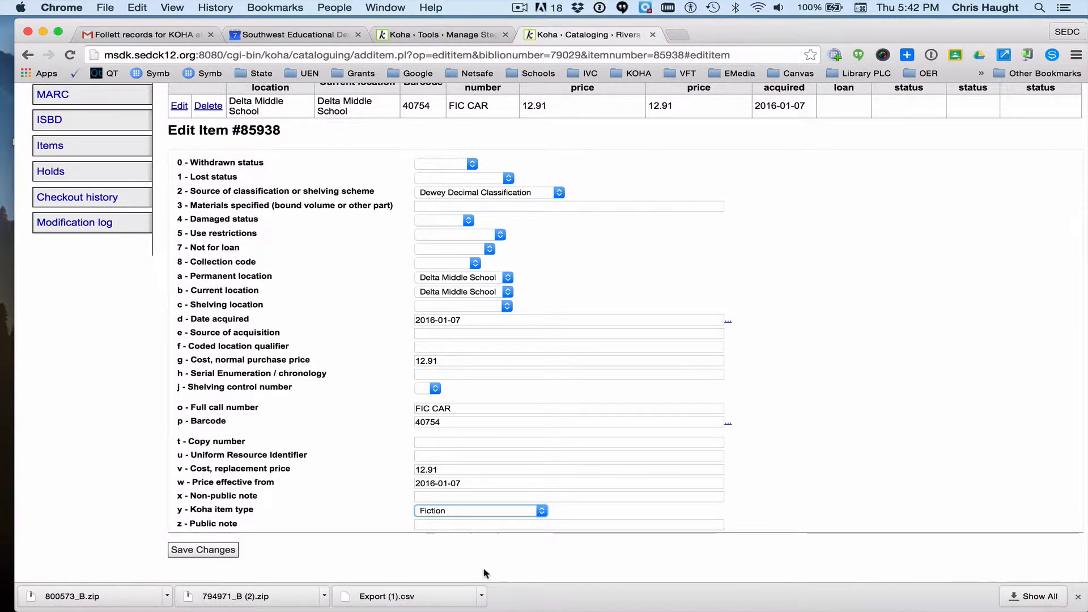
left_click(220, 551)
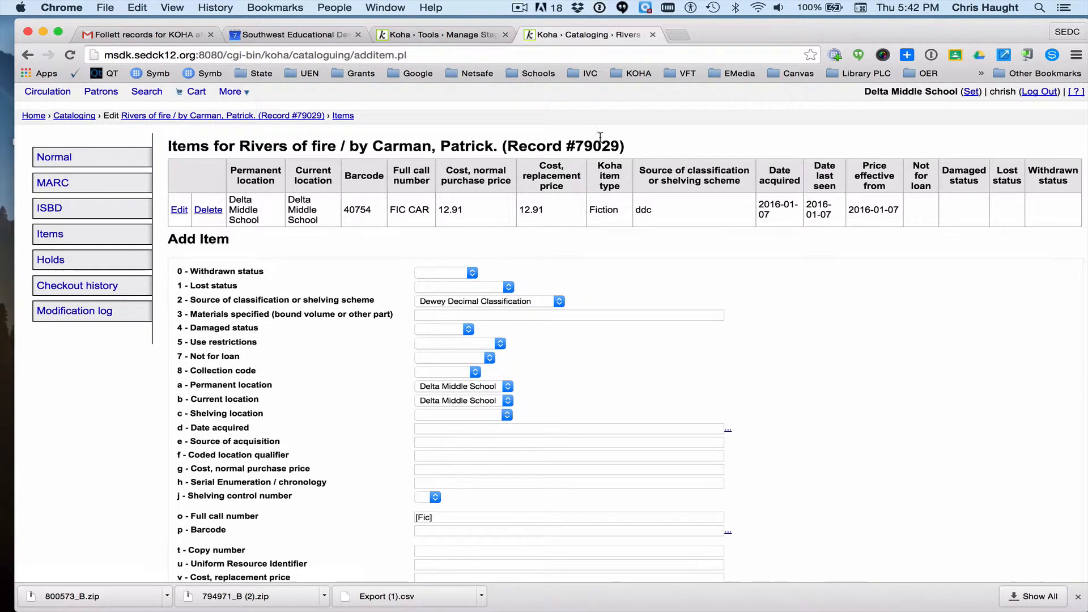
left_click(652, 35)
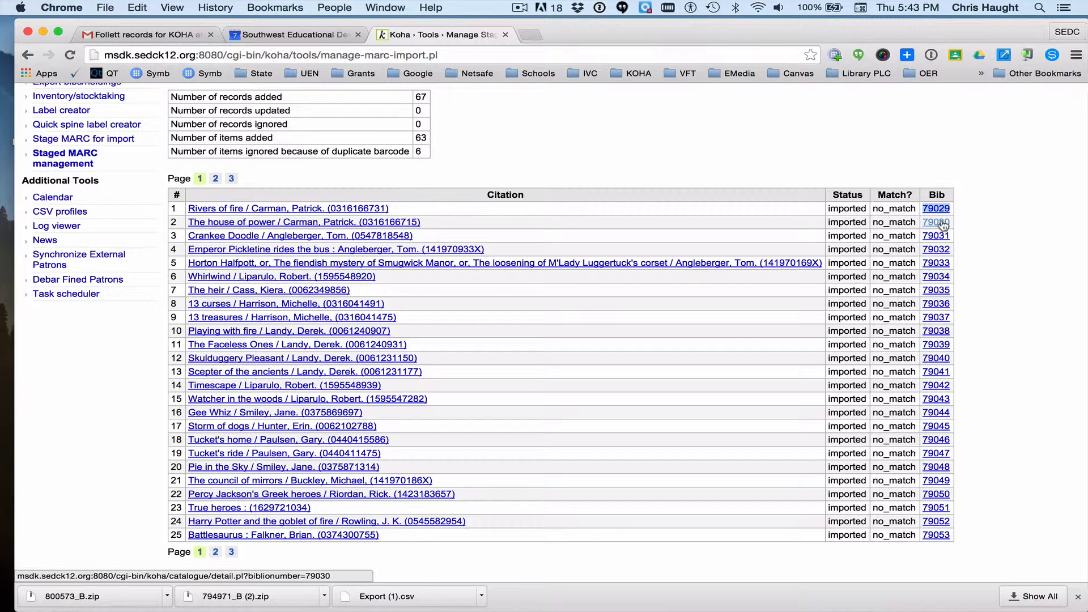
Open the imported record of "The house of power" in a new browser tab and start editing its existing item.
right_click(943, 223)
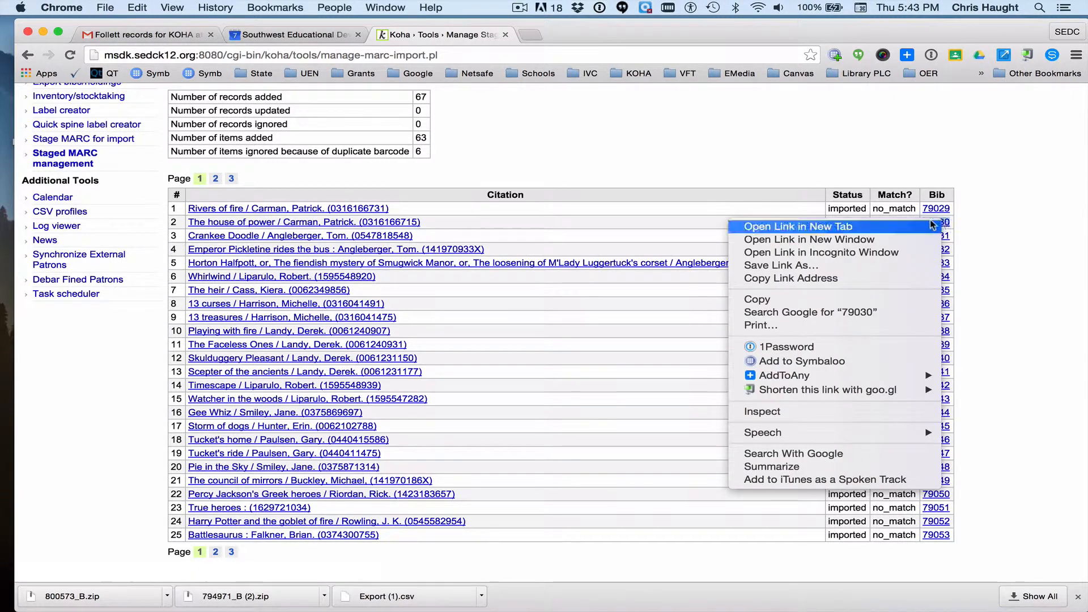
left_click(893, 227)
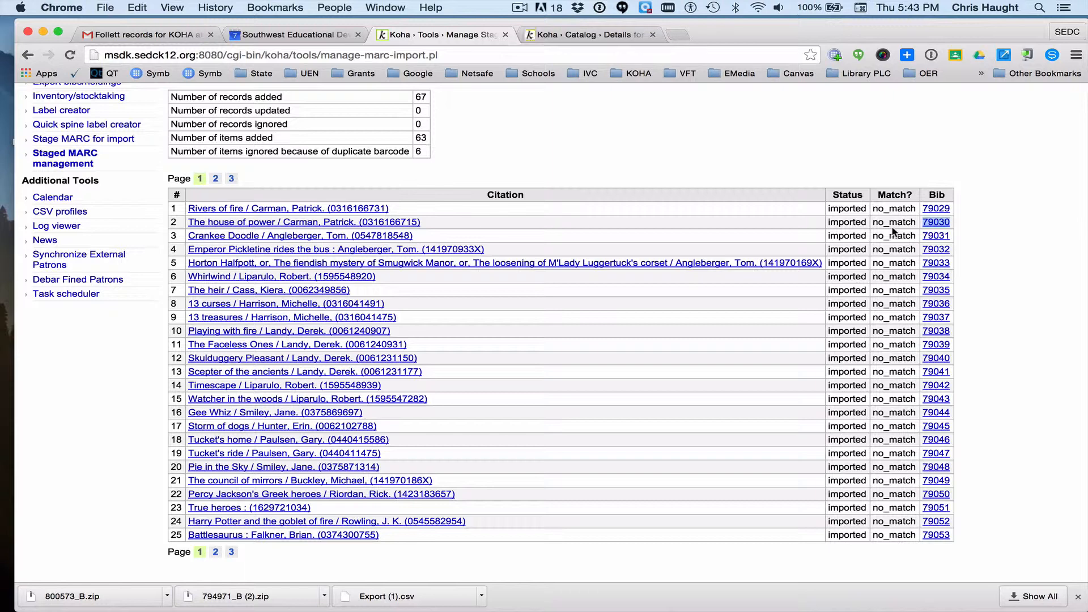
left_click(615, 35)
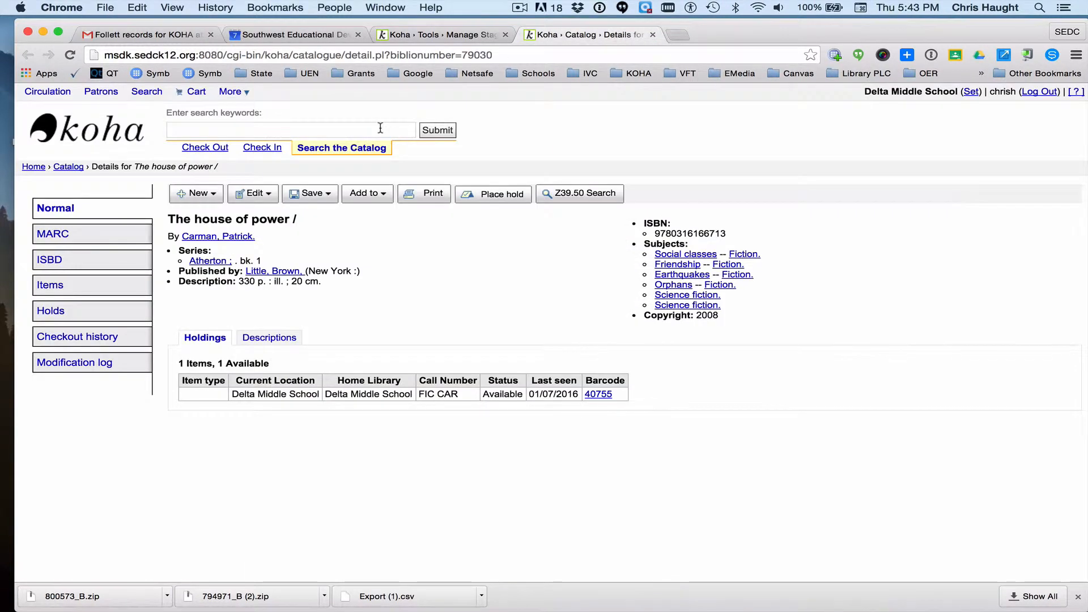
left_click(254, 194)
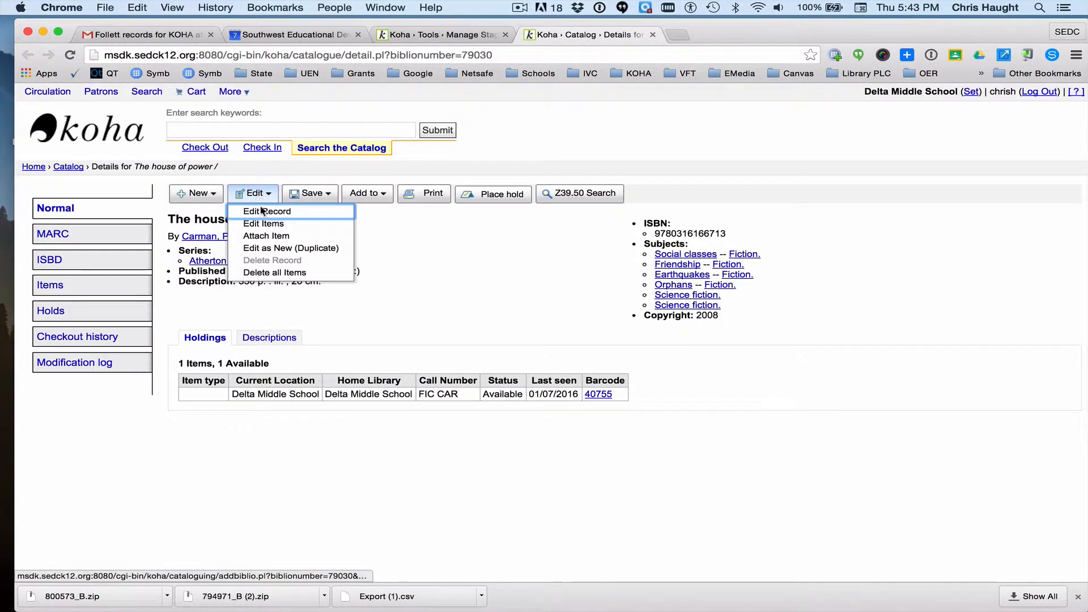
left_click(264, 226)
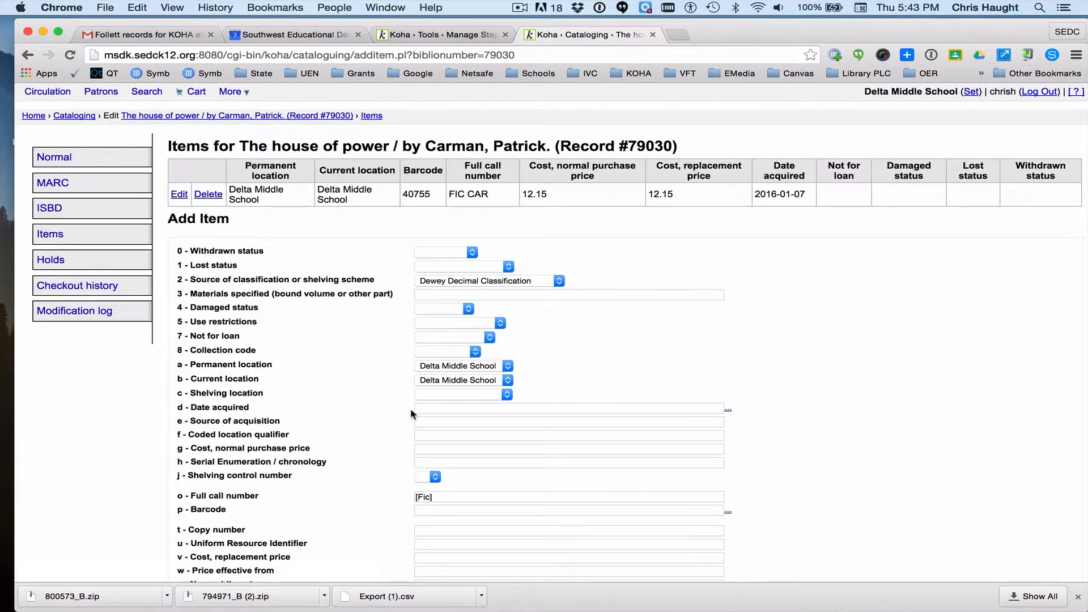
left_click(179, 195)
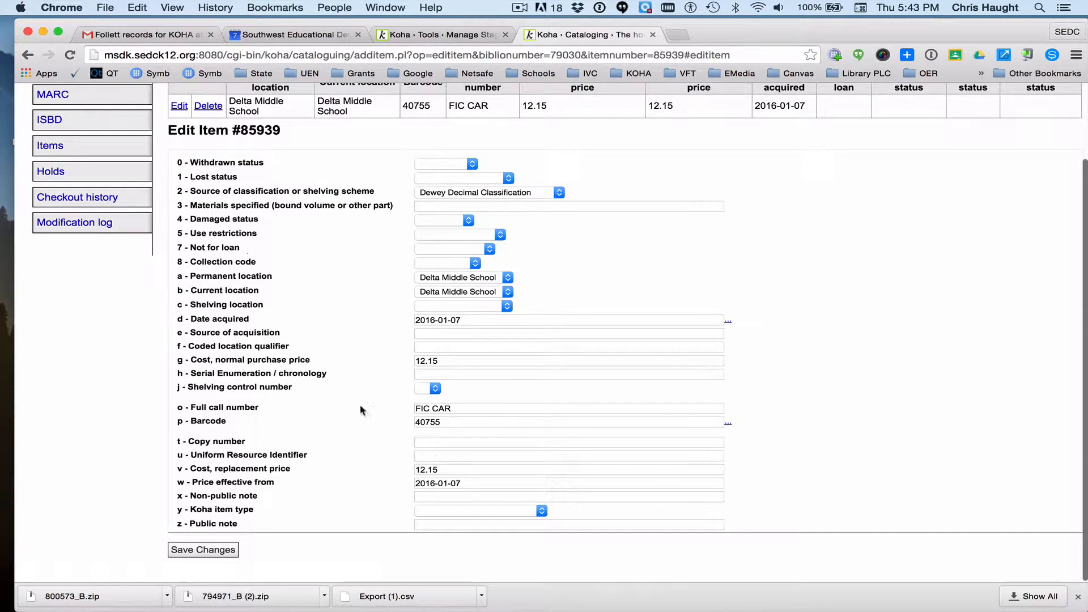
Set the Koha item type of "The house of power" item to Fiction, save it, and close the record's tab.
left_click(468, 511)
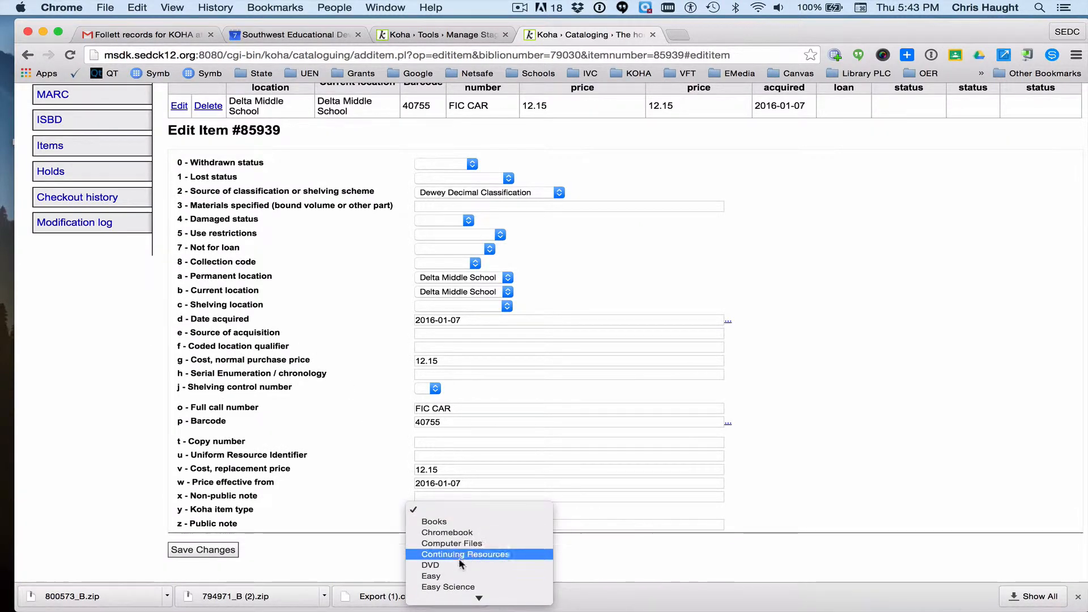
scroll(462, 566, "down", 5)
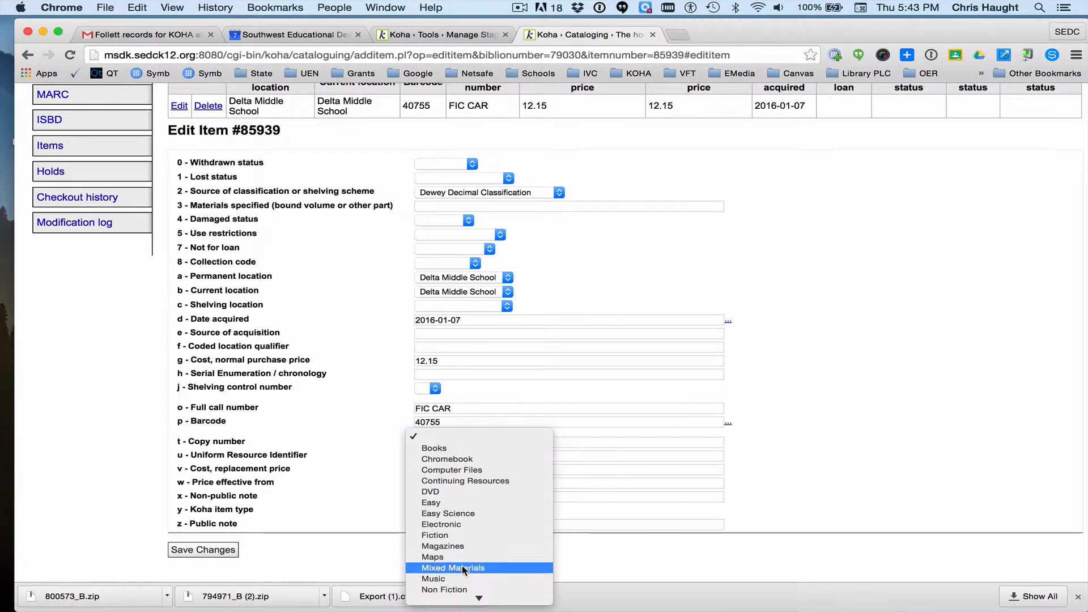
left_click(247, 504)
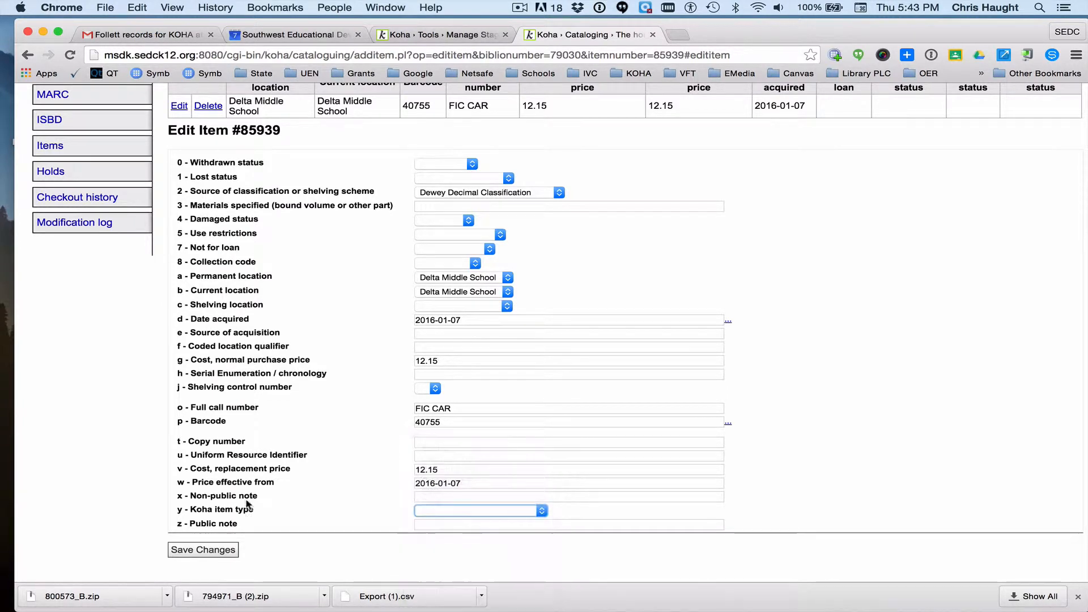
key("f")
left_click(199, 550)
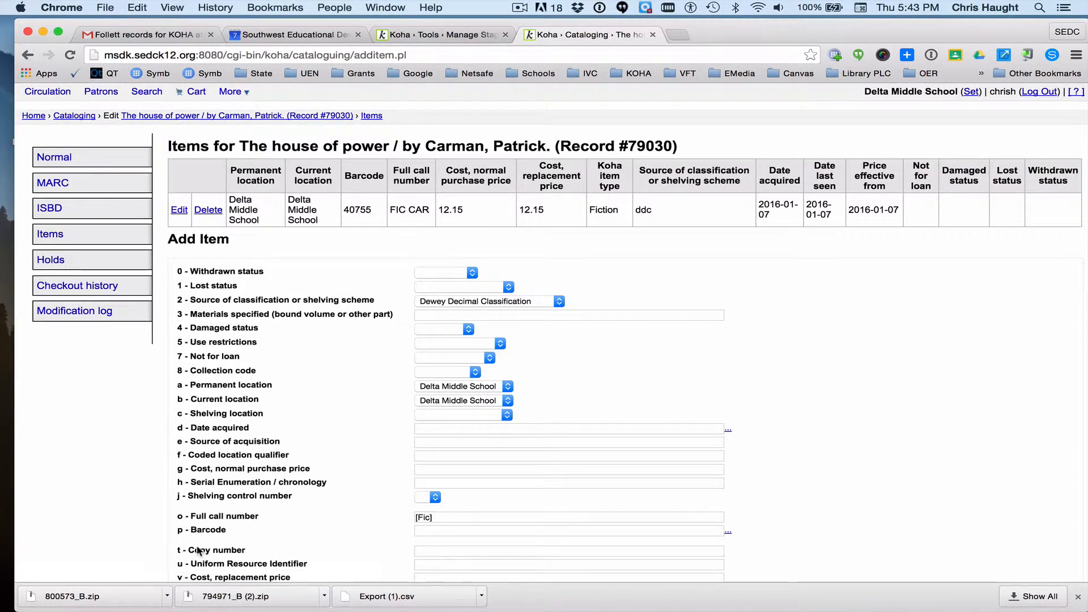
left_click(652, 36)
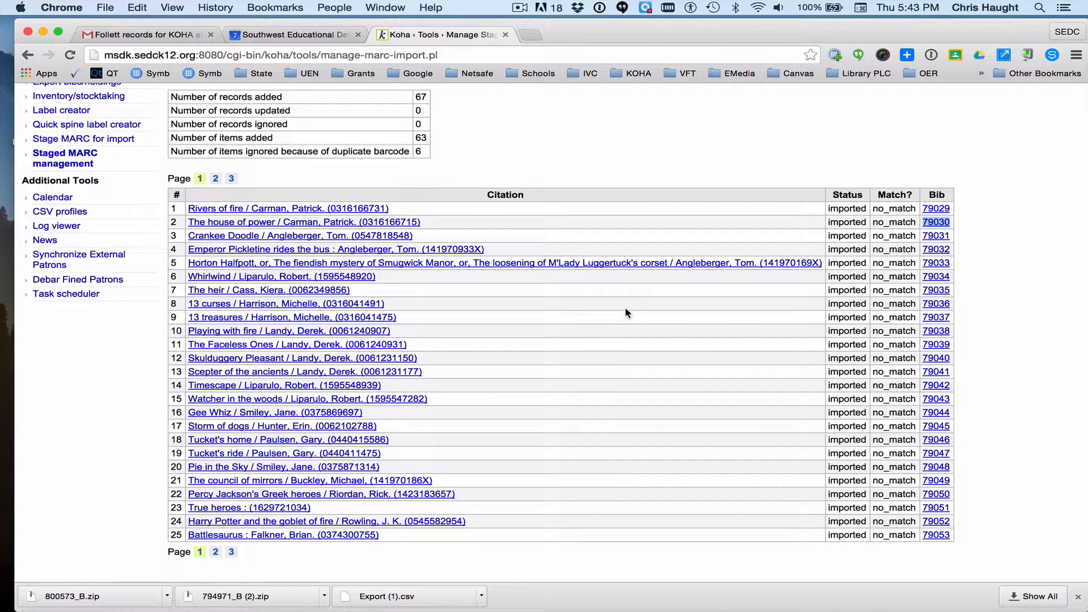
Leave the imported batch's results and go to the Koha Tools overview page.
scroll(626, 312, "up", 1)
scroll(626, 313, "up", 3)
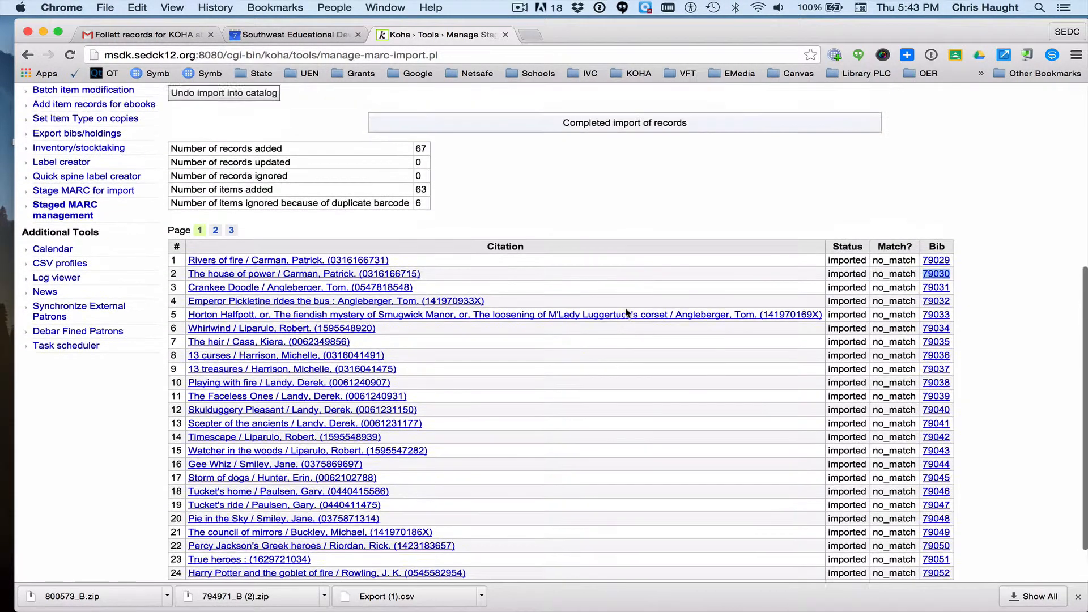
scroll(626, 312, "down", 2)
scroll(625, 312, "down", 2)
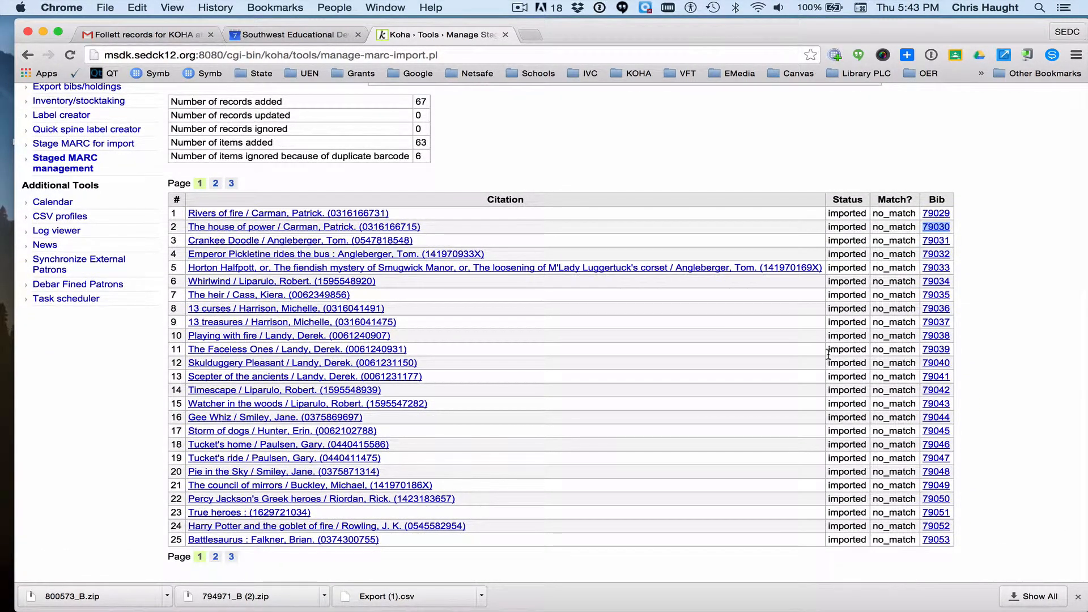
scroll(731, 340, "up", 6)
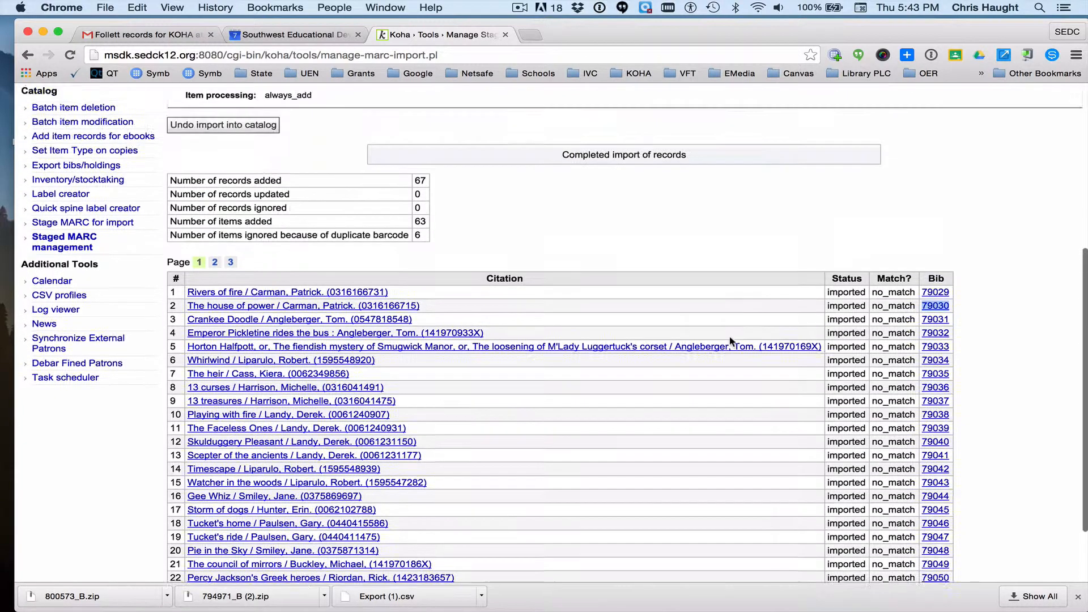
scroll(730, 340, "up", 6)
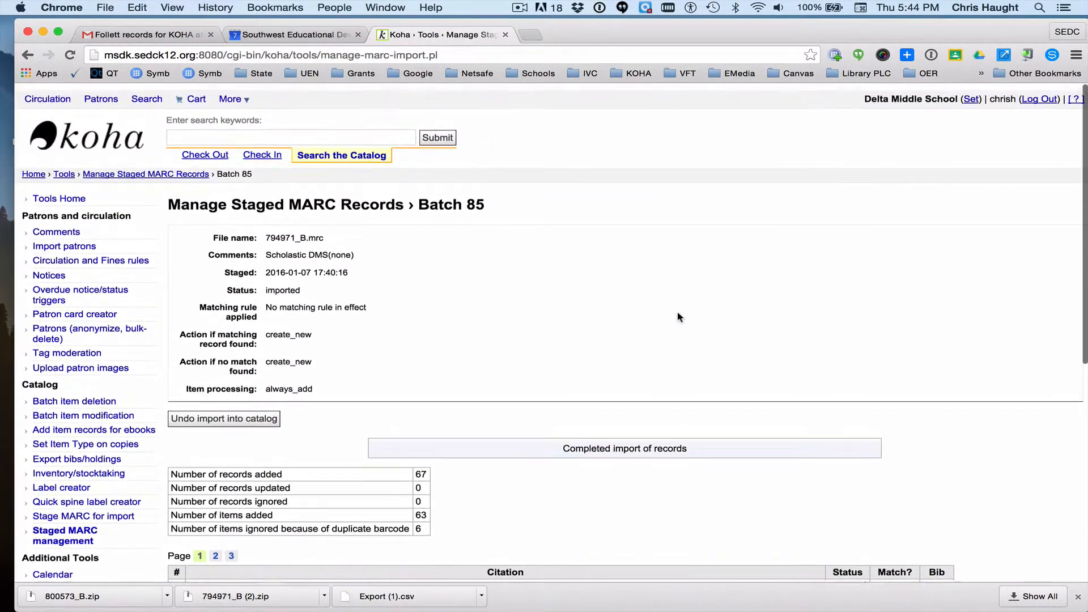
left_click(231, 91)
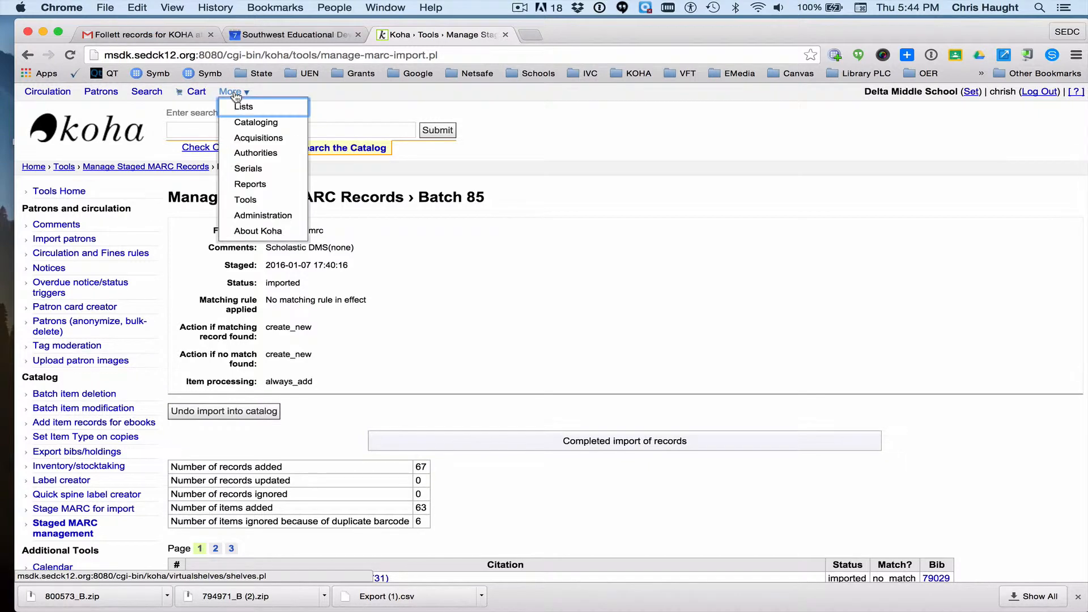
left_click(250, 199)
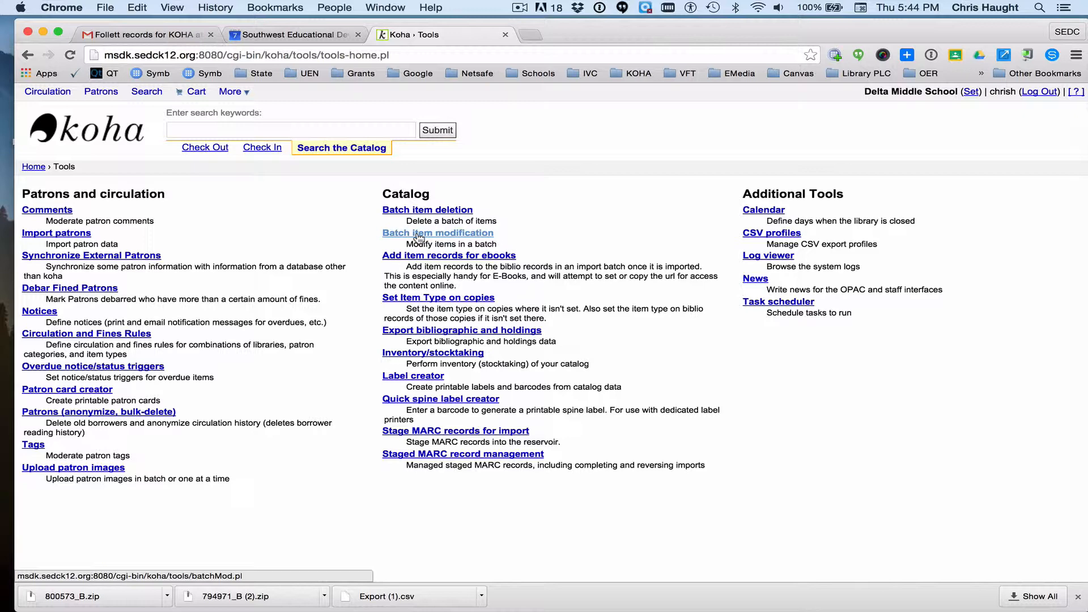
Check the Batch item modification tool, return to the tools overview, and open the Set Item Type on copies tool.
left_click(418, 235)
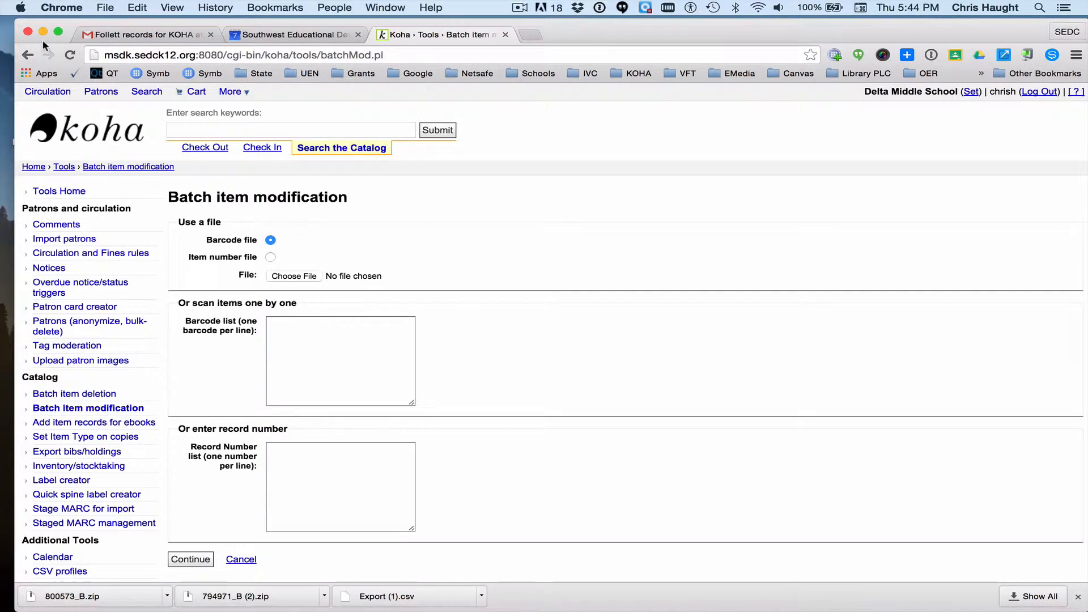
left_click(29, 54)
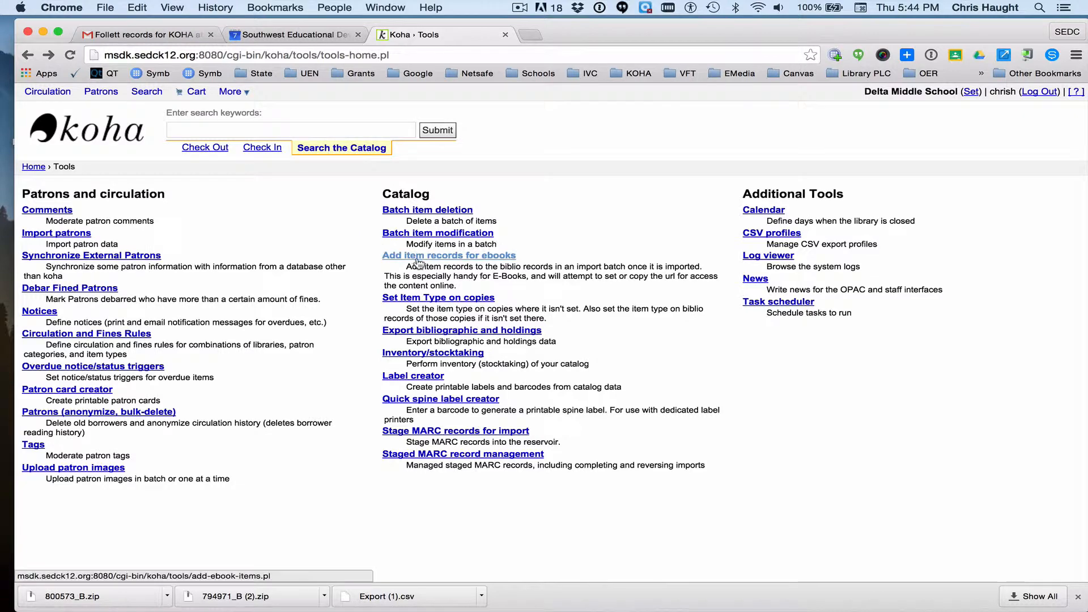
left_click(421, 299)
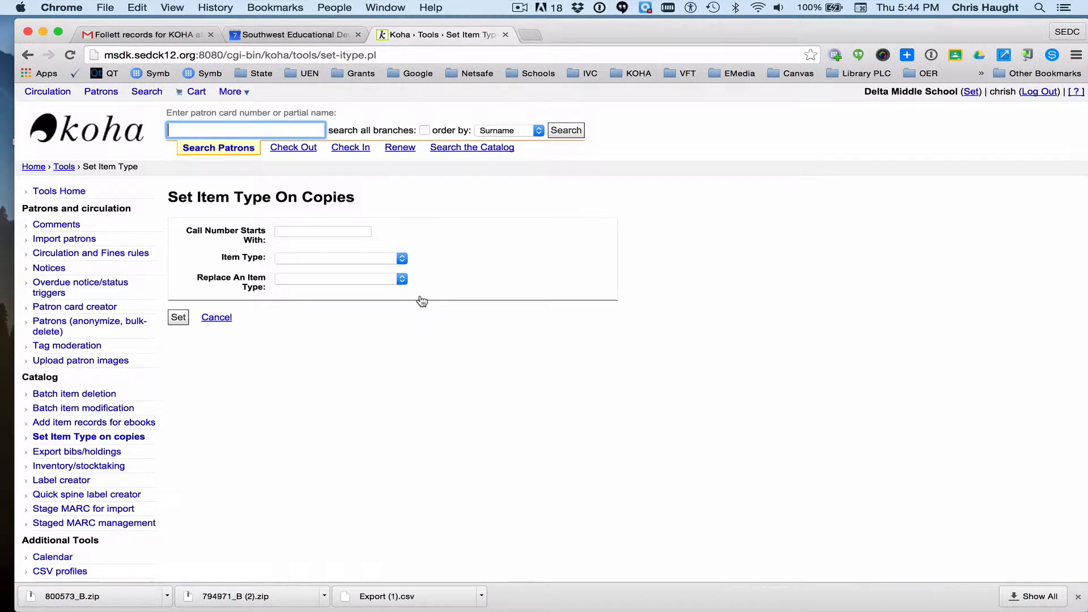
Set the item type to Fiction on all copies whose call number starts with "F".
left_click(303, 234)
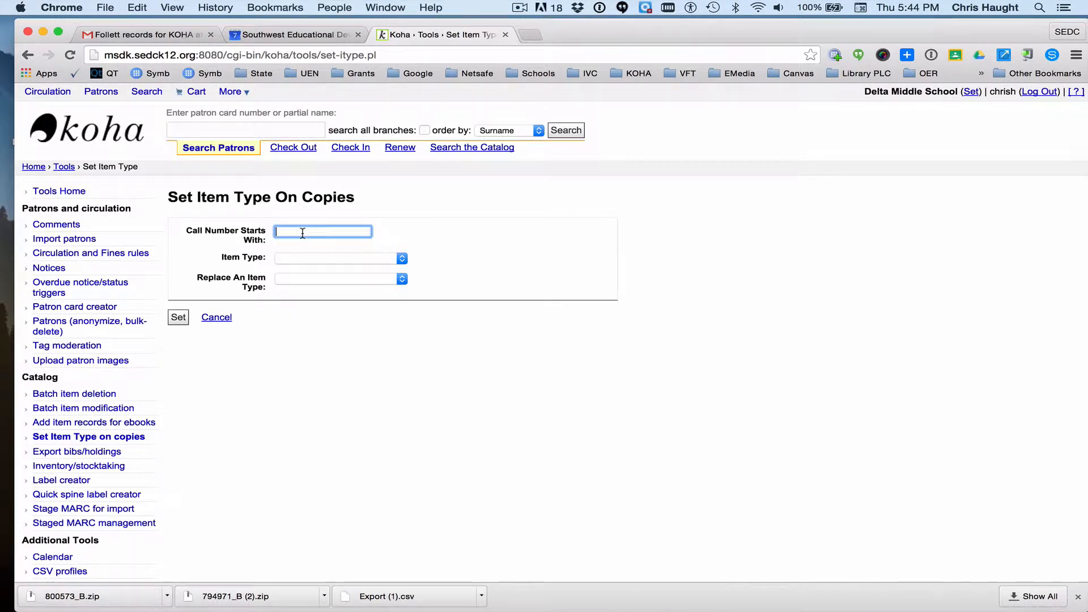
type("F")
left_click(459, 237)
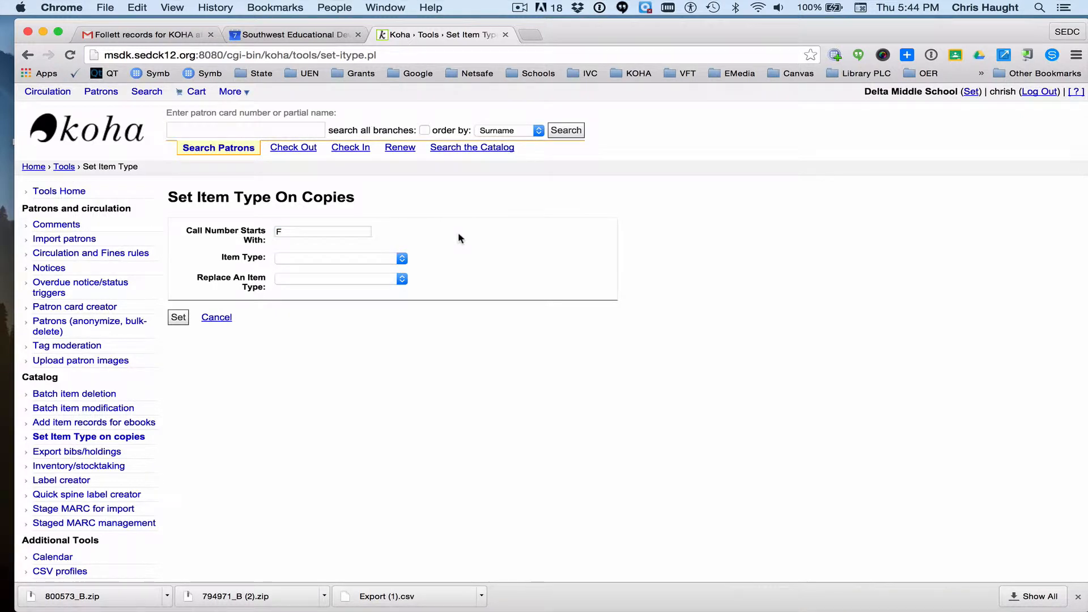
left_click(389, 261)
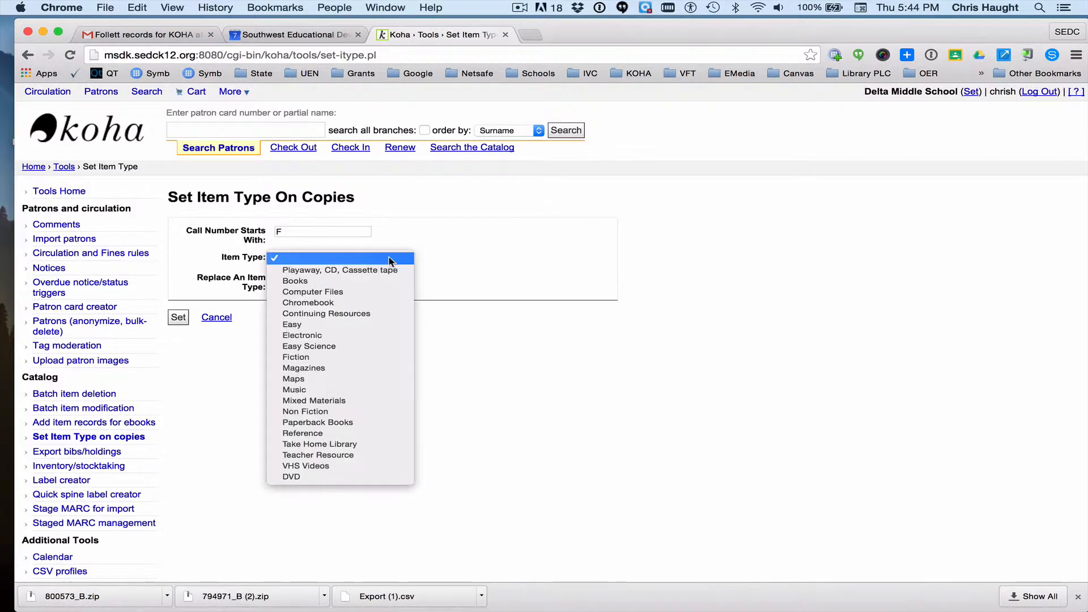
left_click(362, 357)
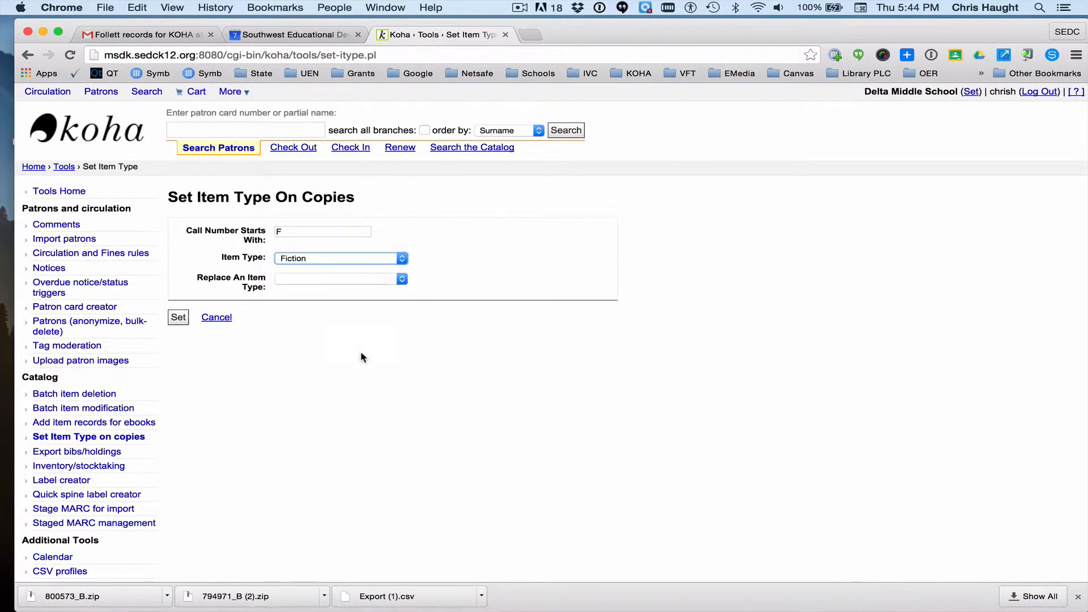
left_click(178, 317)
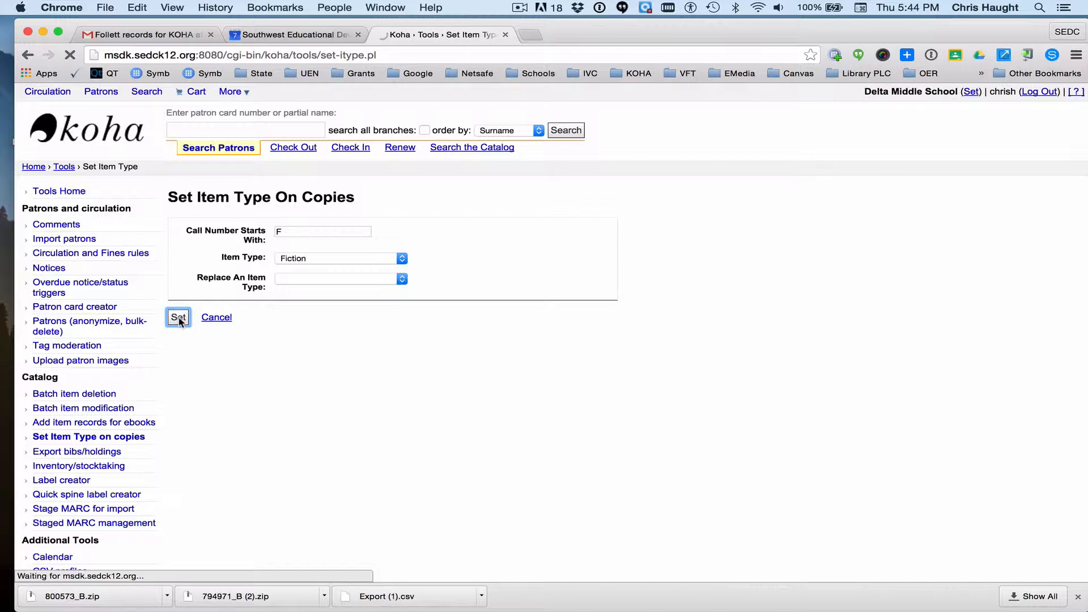
left_click(519, 9)
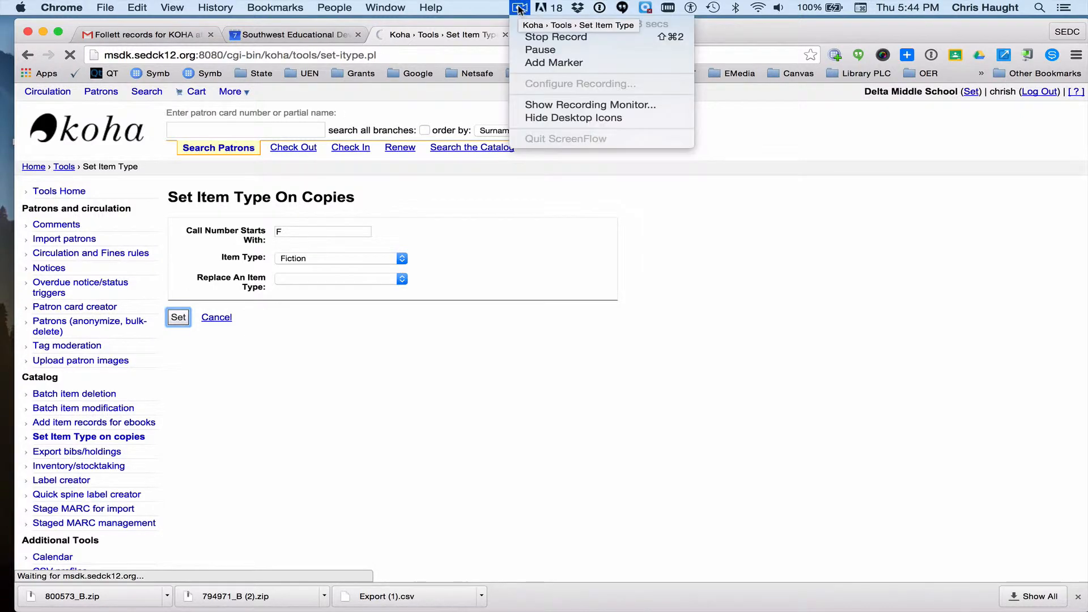
left_click(528, 50)
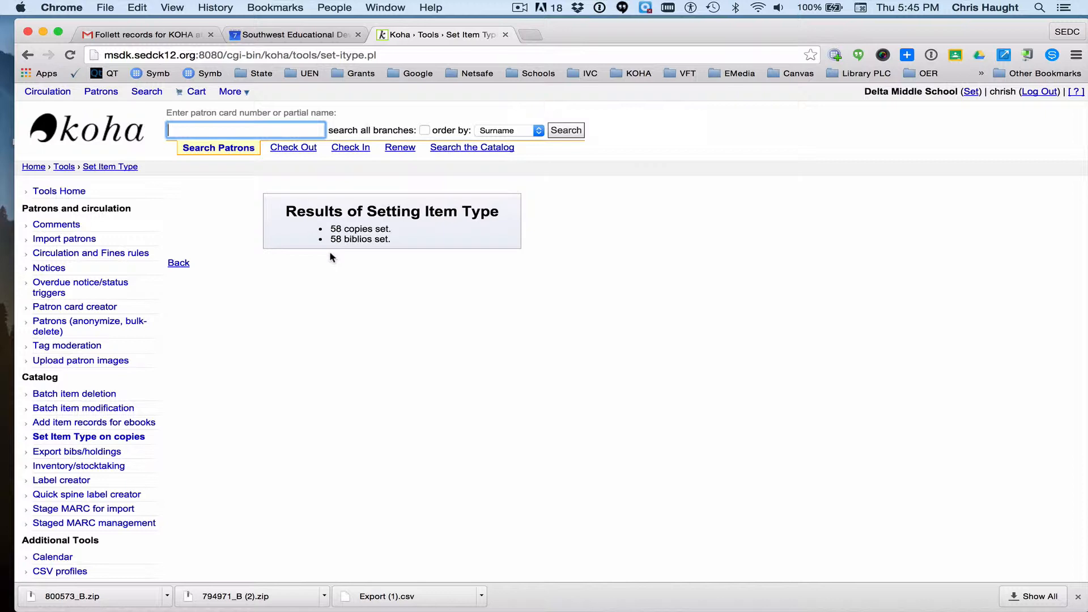
Return to the item type form and set the type to Non Fiction on copies whose call number starts with "3".
left_click(178, 264)
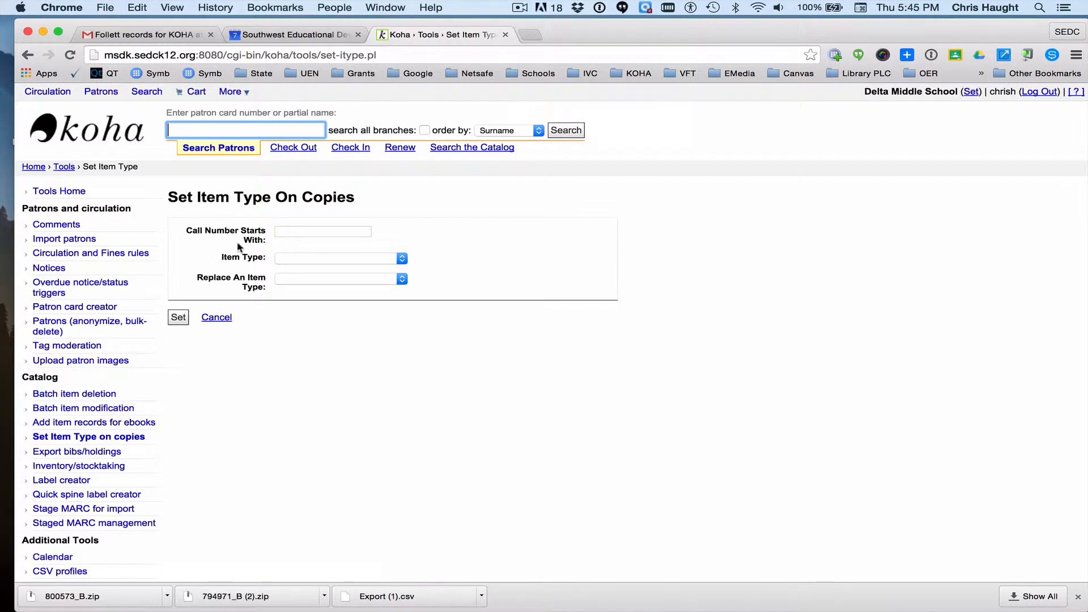
left_click(284, 232)
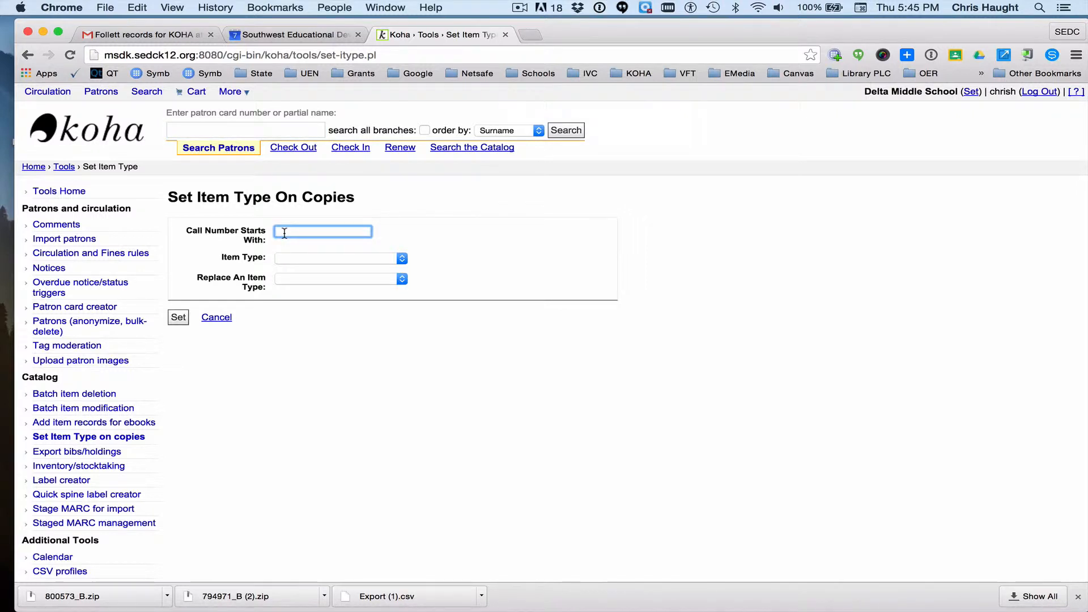
type("3")
left_click(283, 259)
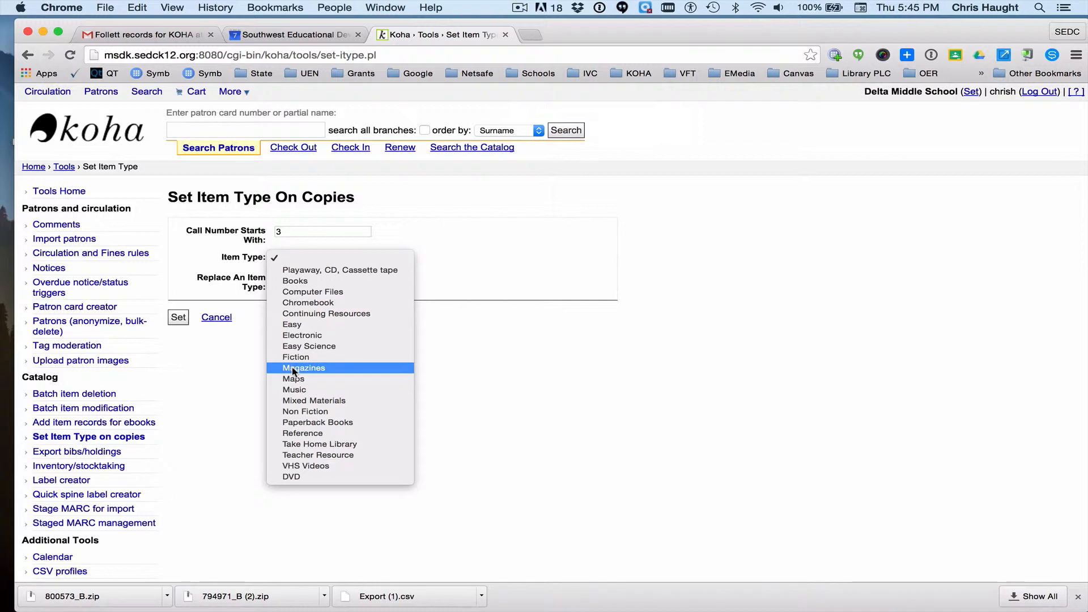
left_click(289, 412)
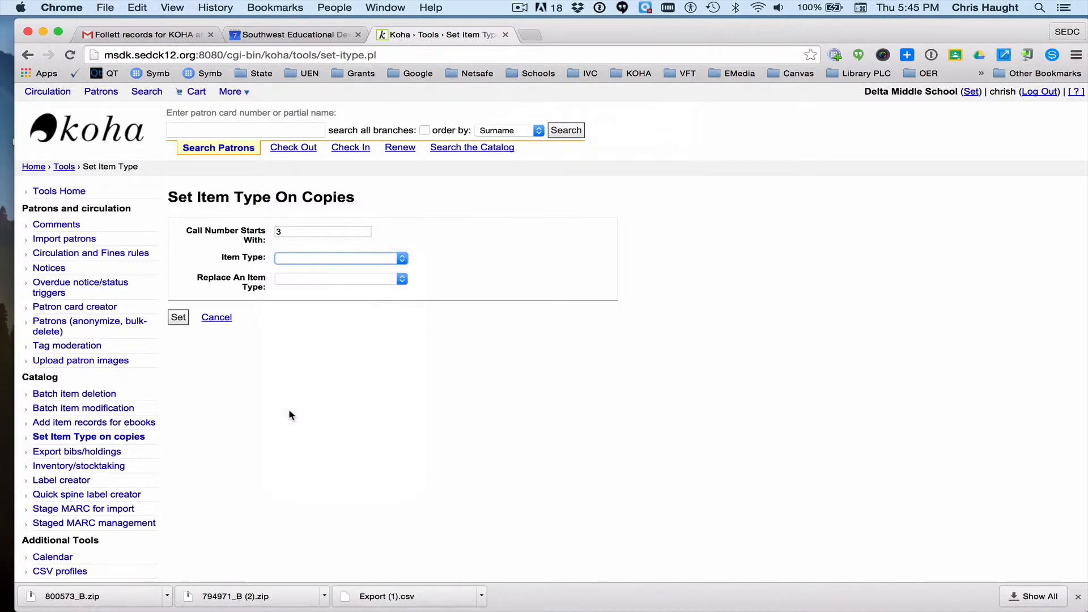
left_click(179, 318)
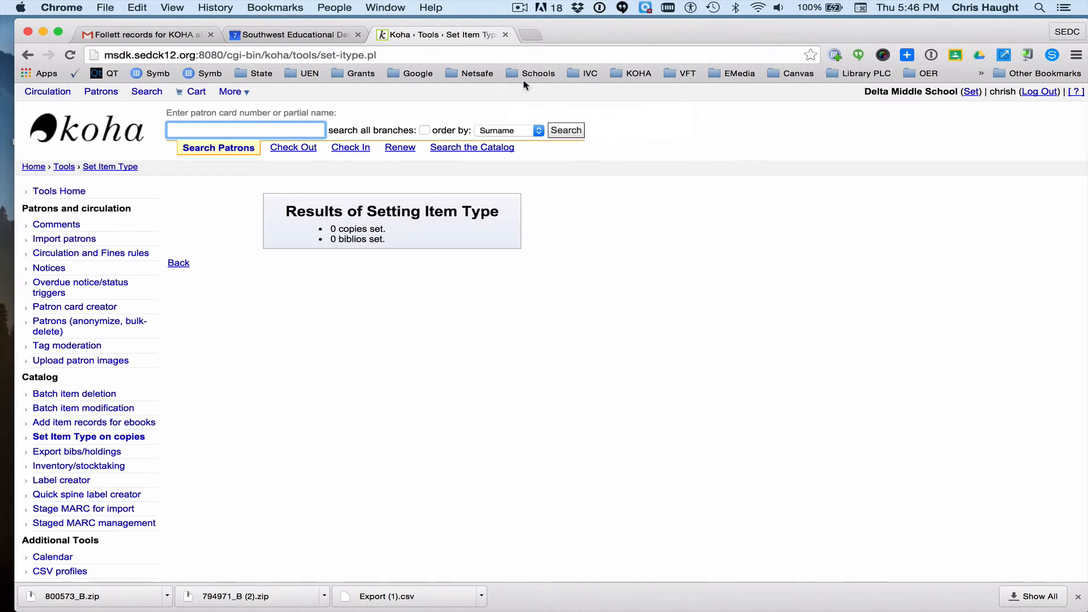
left_click(519, 8)
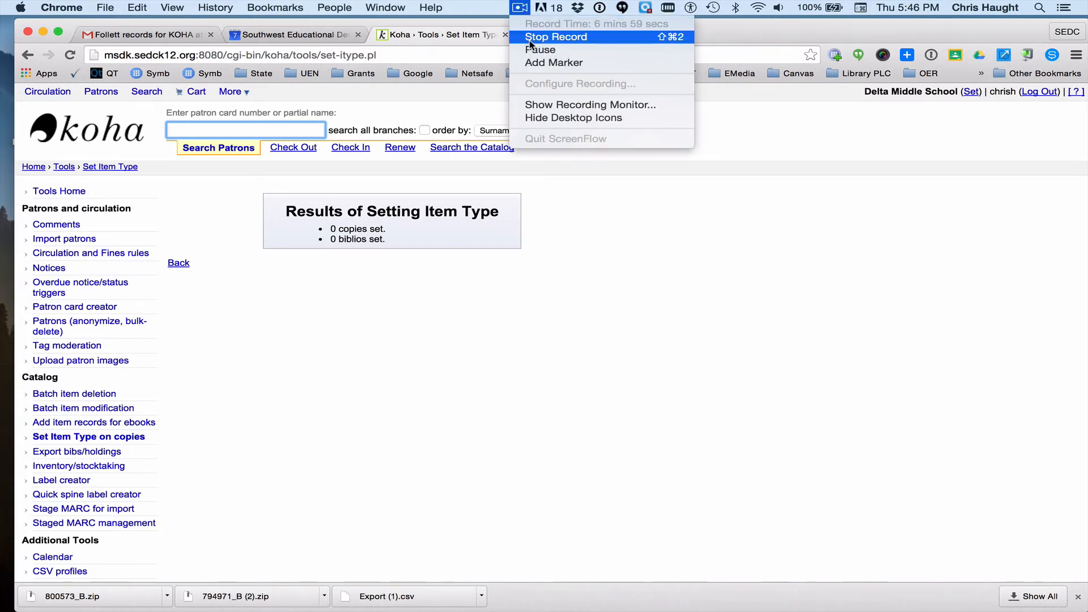